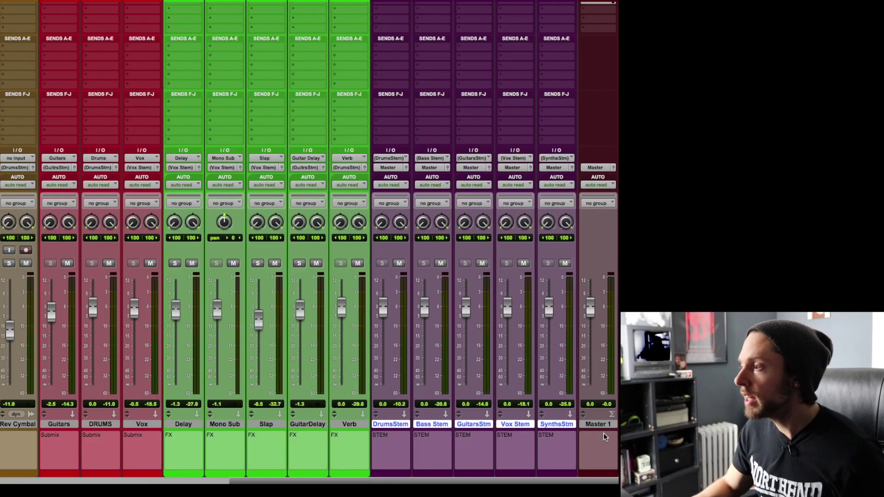
Browse the Pro Tools mixer, selecting the Master 1 and SynthsStm tracks
click(596, 423)
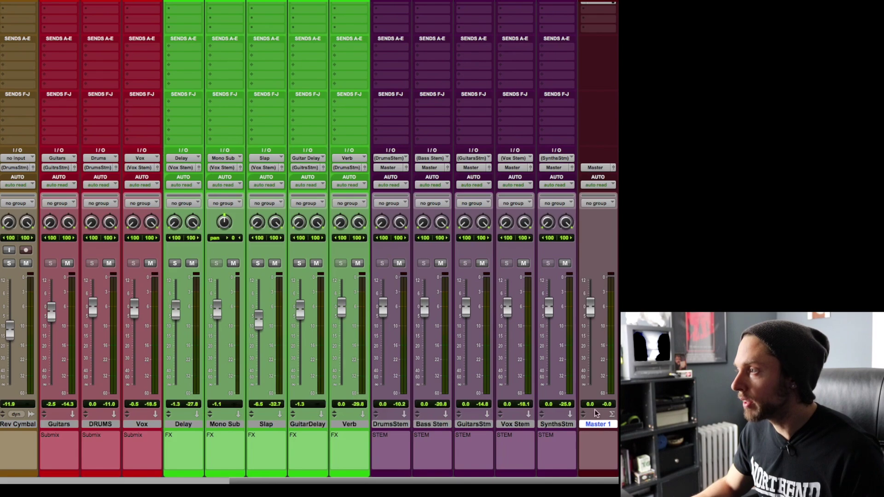
scroll(590, 399, up, 3)
scroll(590, 394, down, 3)
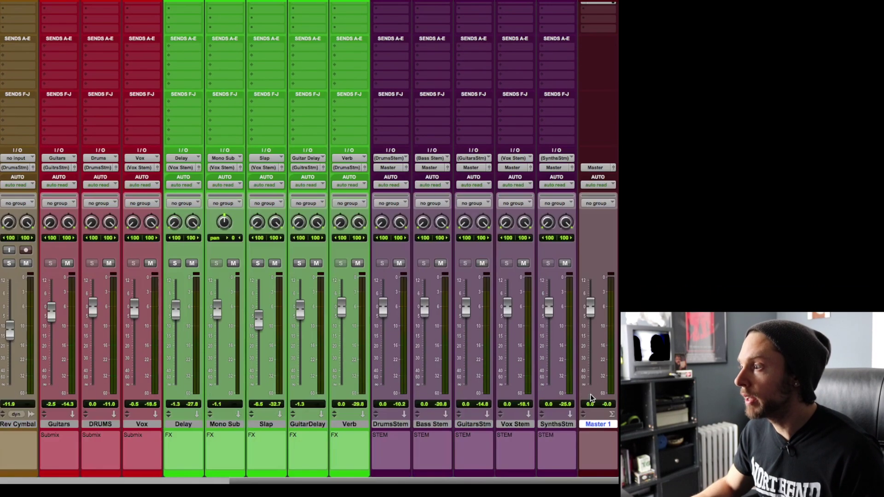
click(549, 421)
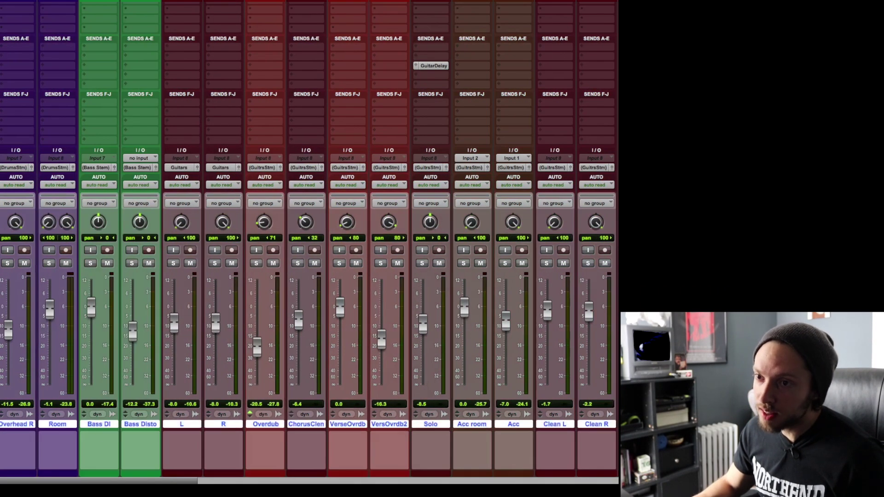
scroll(309, 242, right, 10)
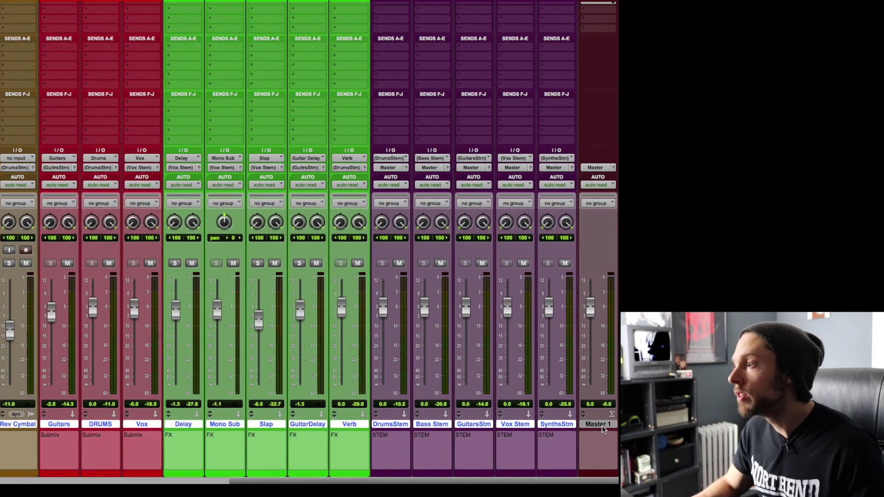
click(601, 426)
scroll(595, 382, up, 3)
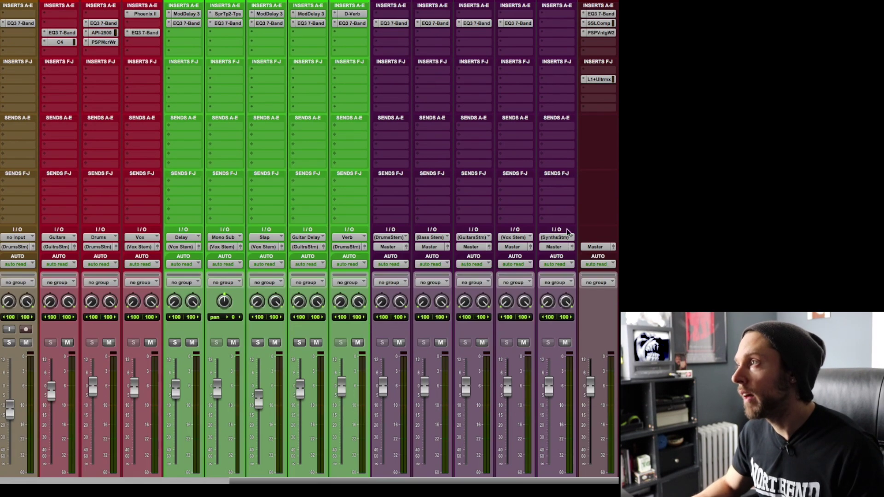
scroll(601, 69, down, 3)
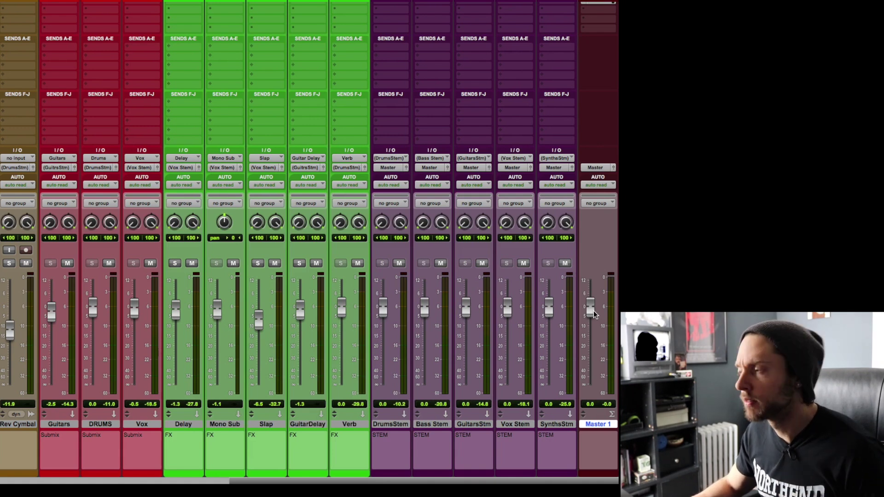
Play the session, pull the Master 1 fader down twice and reset it to 0.0 dB
key(space)
drag(593, 310, 586, 394)
alt+click(586, 396)
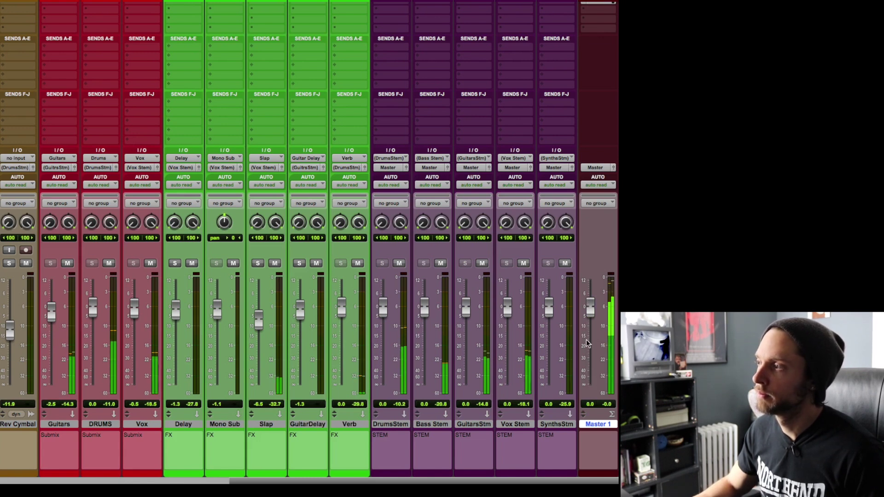
drag(590, 315, 581, 381)
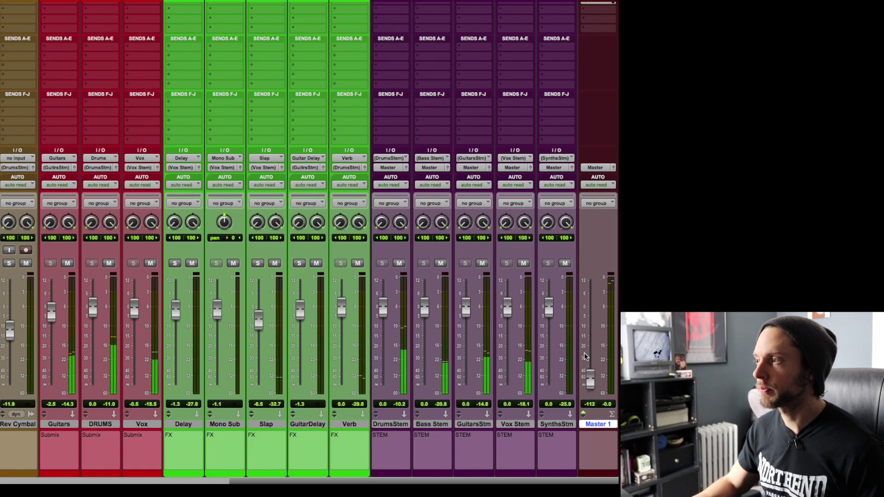
alt+click(590, 379)
click(556, 424)
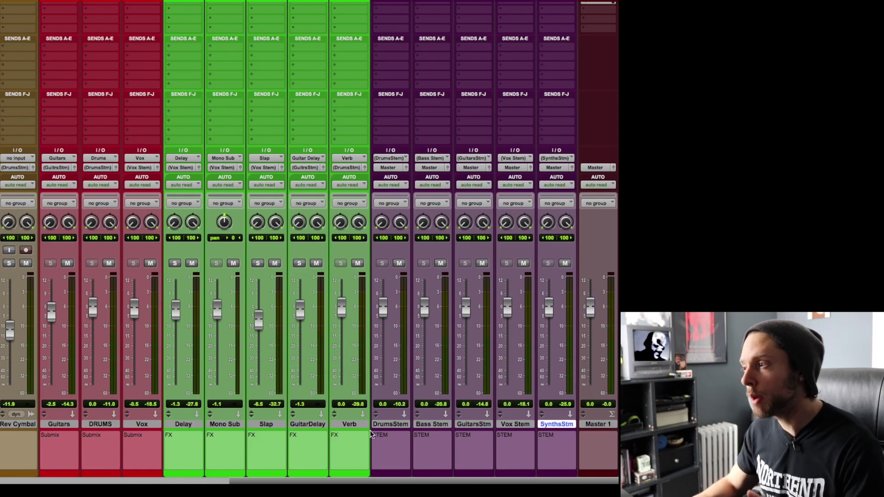
click(609, 425)
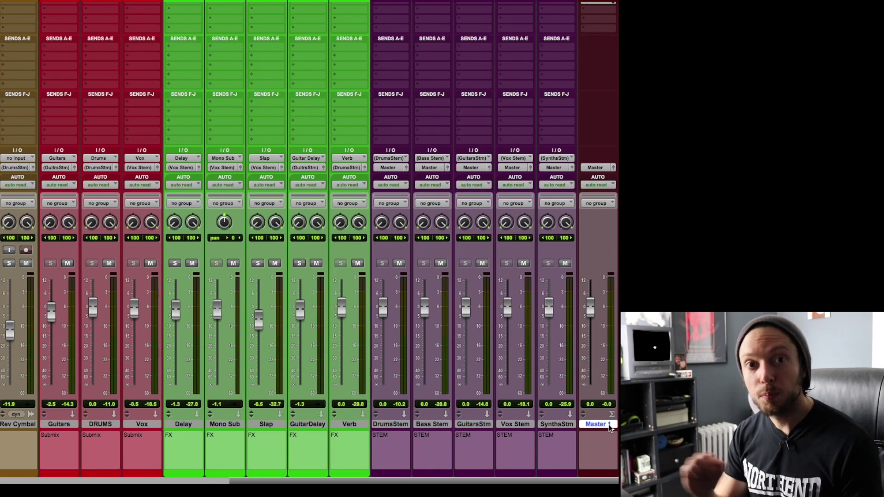
Select the L and R guitar tracks and solo them
scroll(556, 413, left, 10)
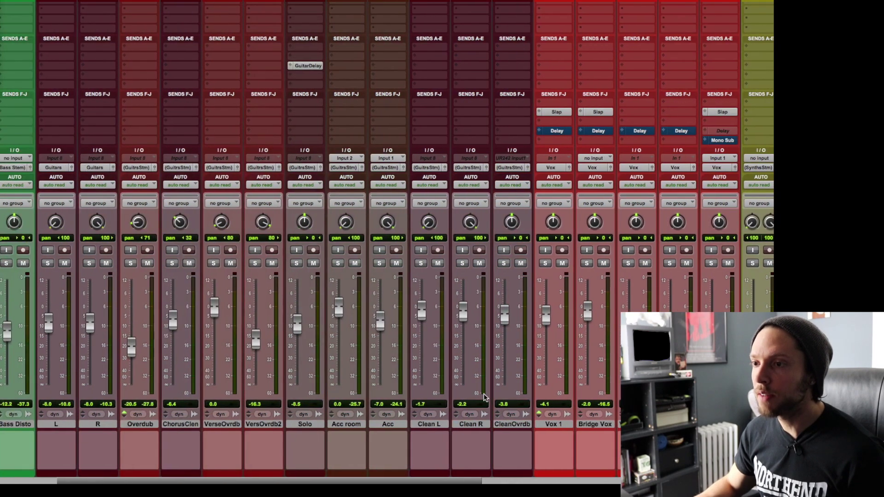
click(69, 424)
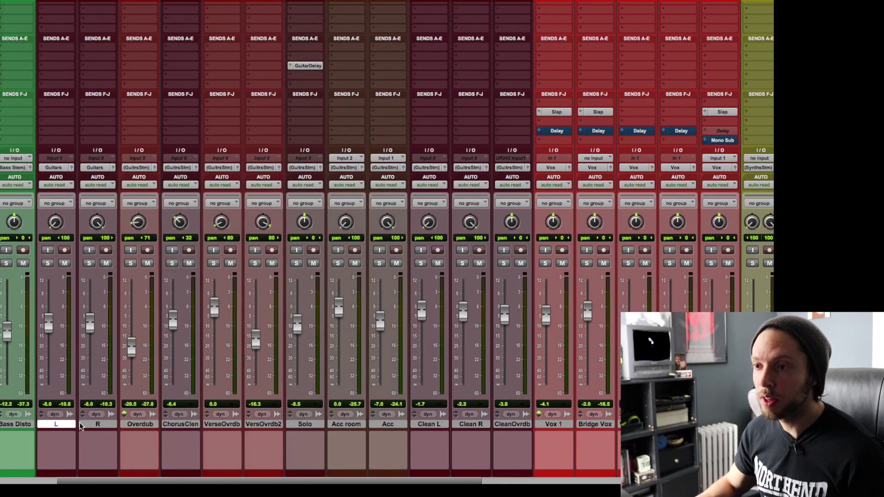
shift+click(97, 424)
click(48, 263)
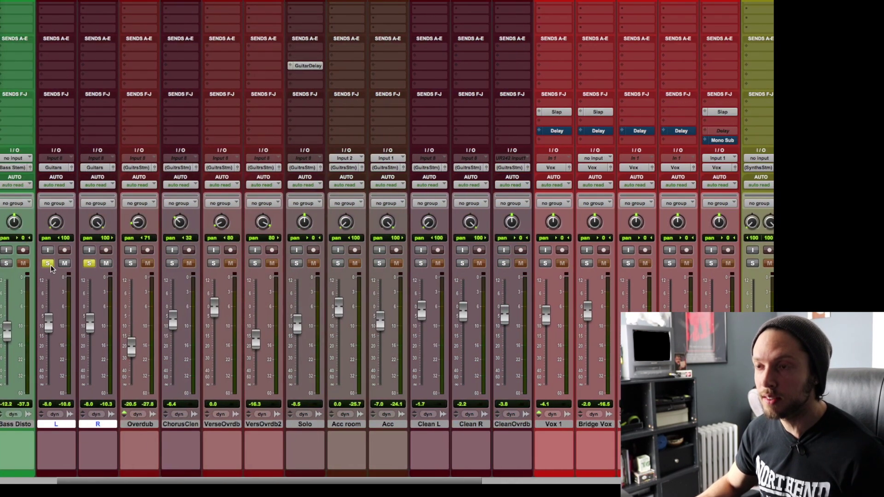
Play back the soloed guitars while scrolling the mixer back to the end
scroll(51, 264, right, 1)
key(space)
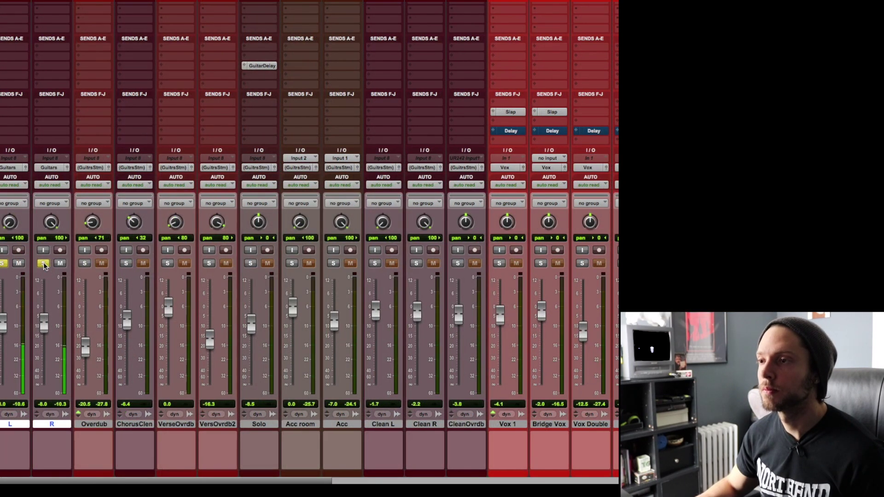
scroll(23, 260, right, 1)
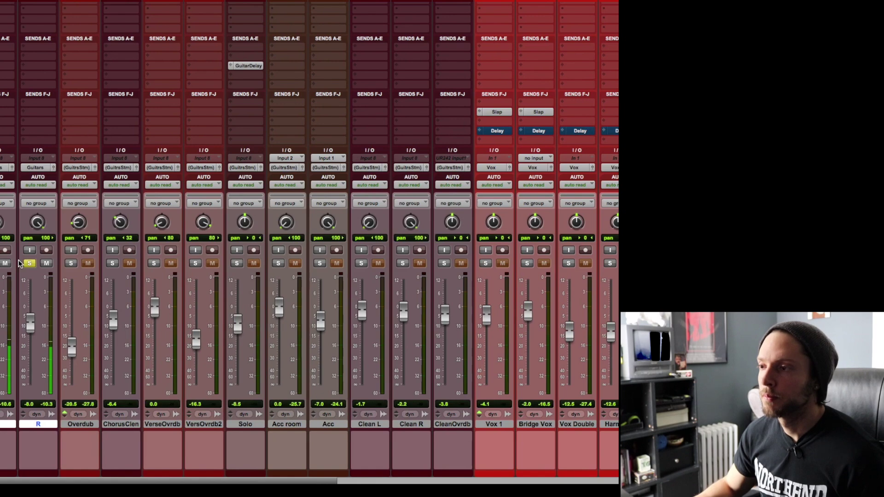
scroll(19, 263, right, 10)
scroll(19, 263, right, 2)
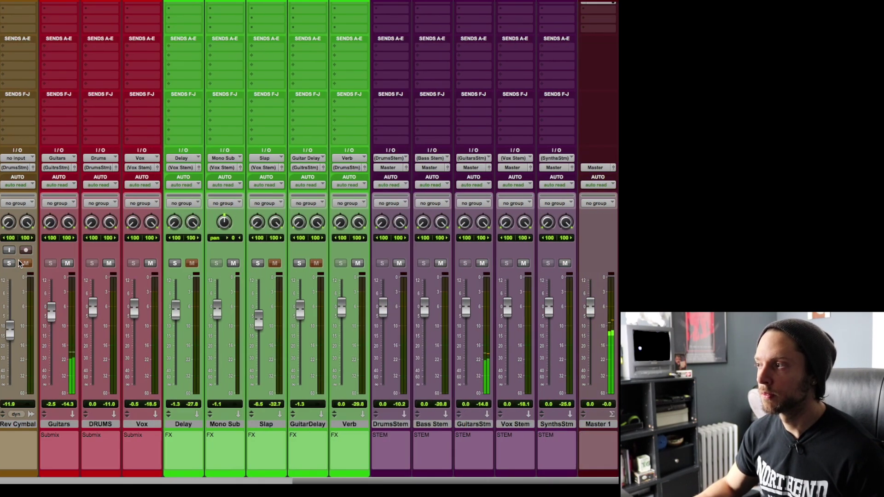
click(59, 424)
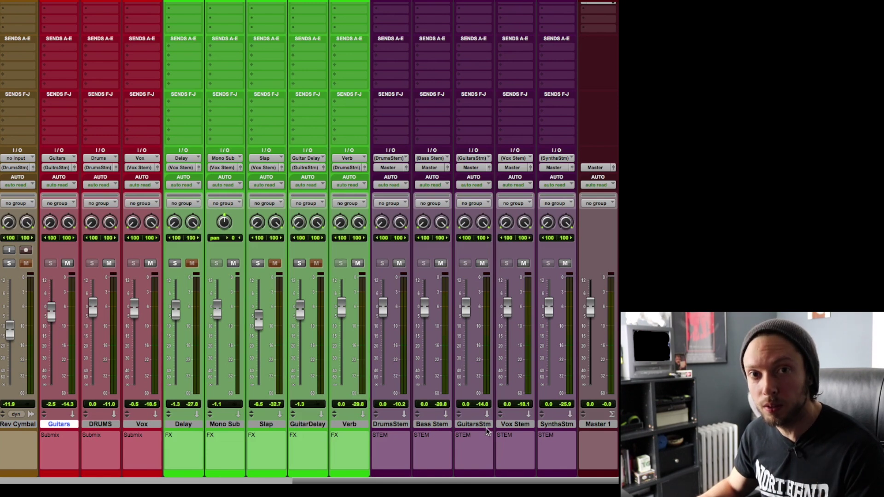
key(space)
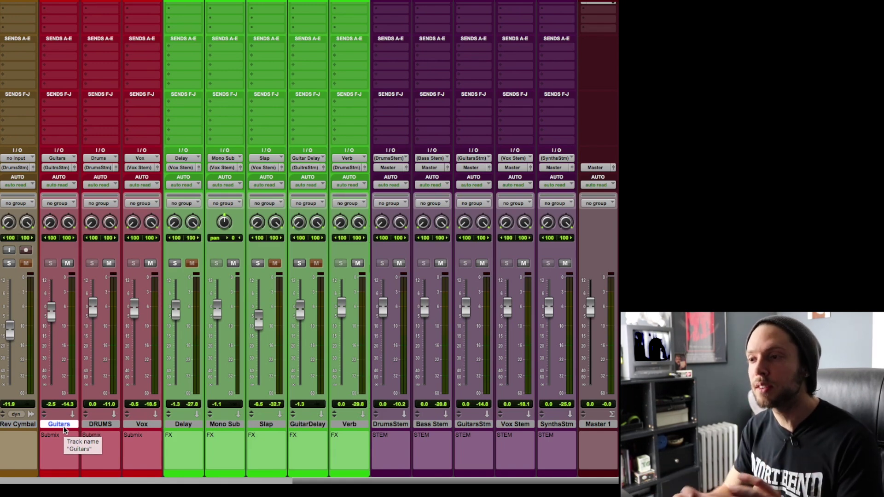
double_click(467, 424)
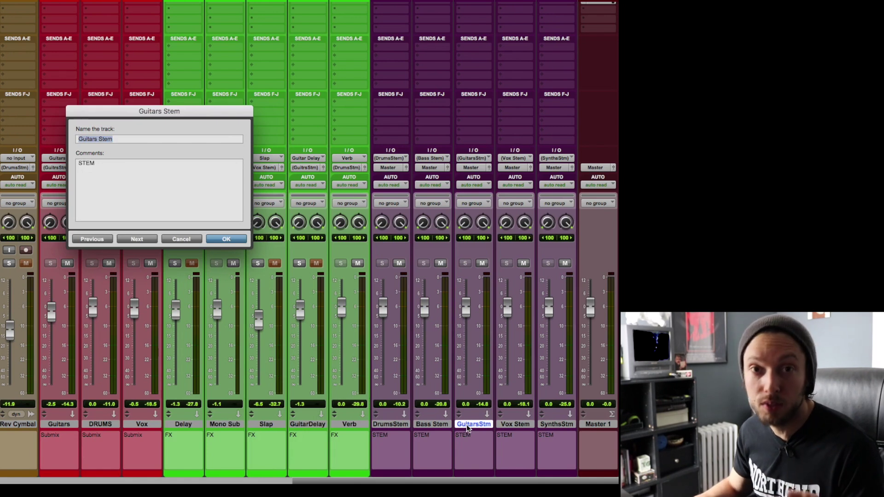
key(Return)
click(67, 424)
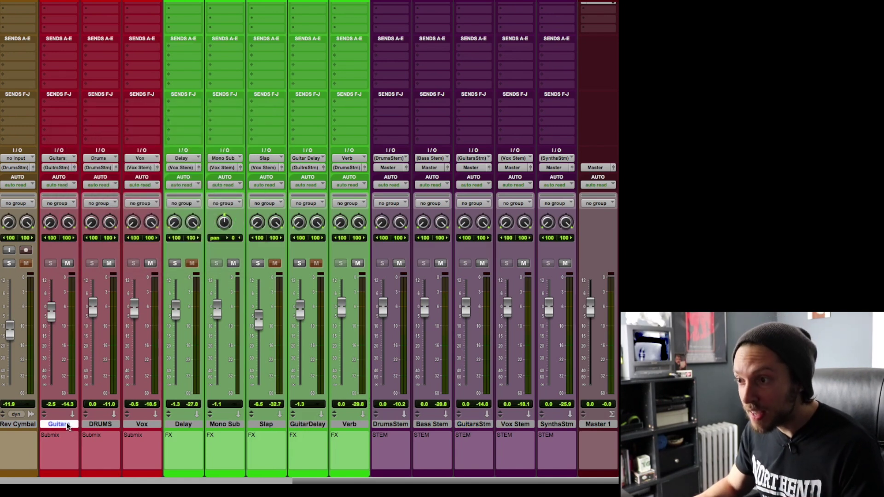
click(466, 426)
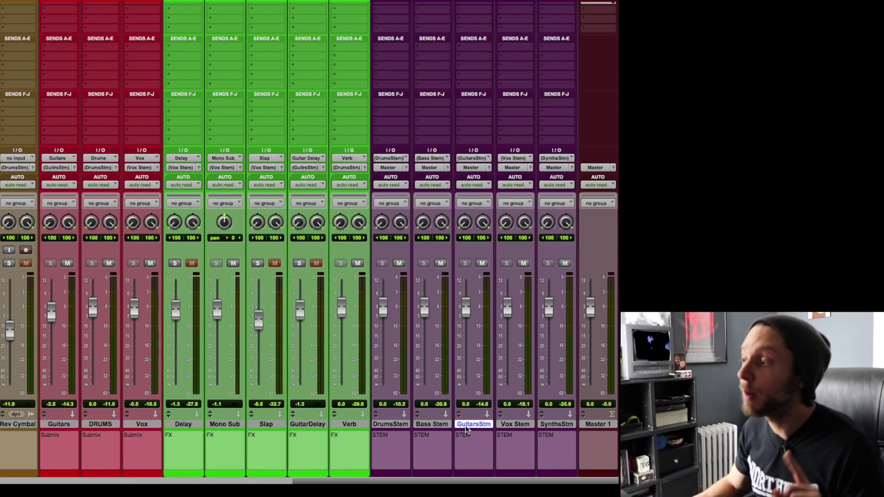
click(603, 424)
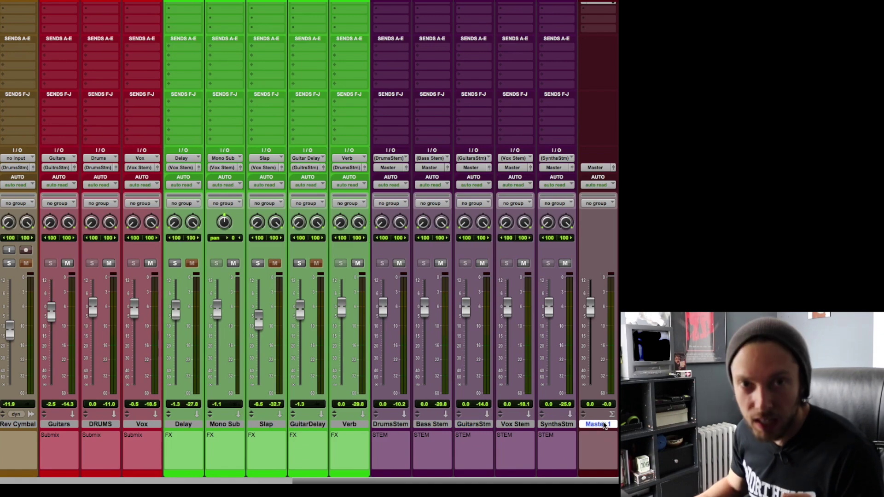
scroll(365, 446, left, 3)
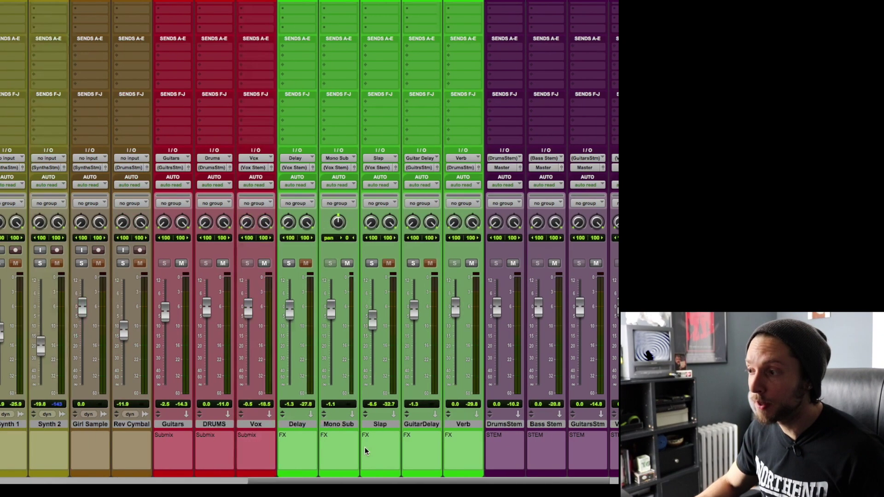
scroll(364, 446, right, 10)
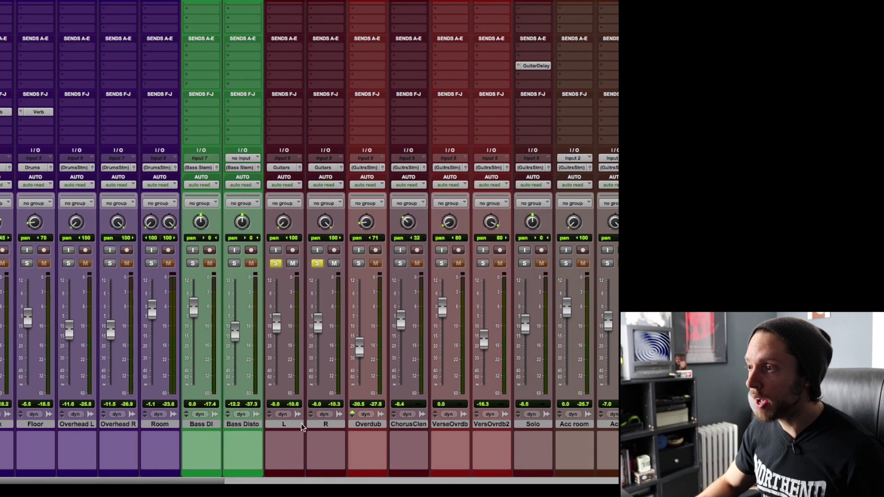
click(299, 424)
shift+click(324, 424)
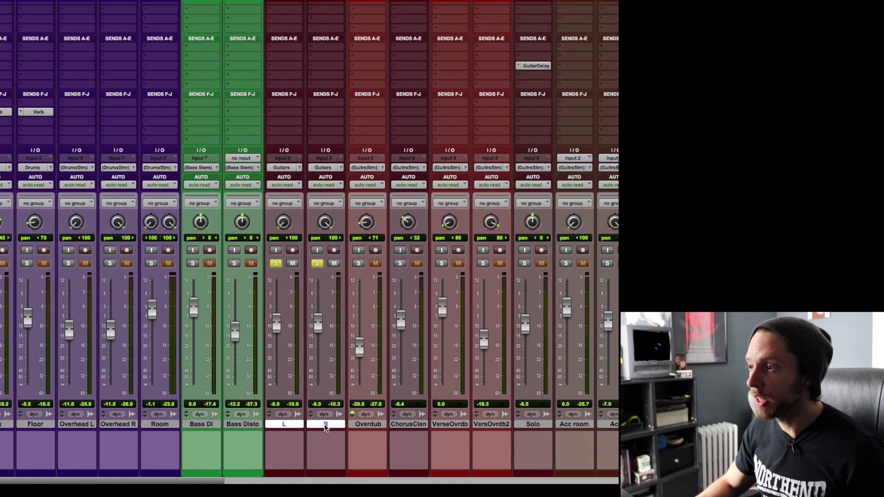
scroll(304, 424, right, 10)
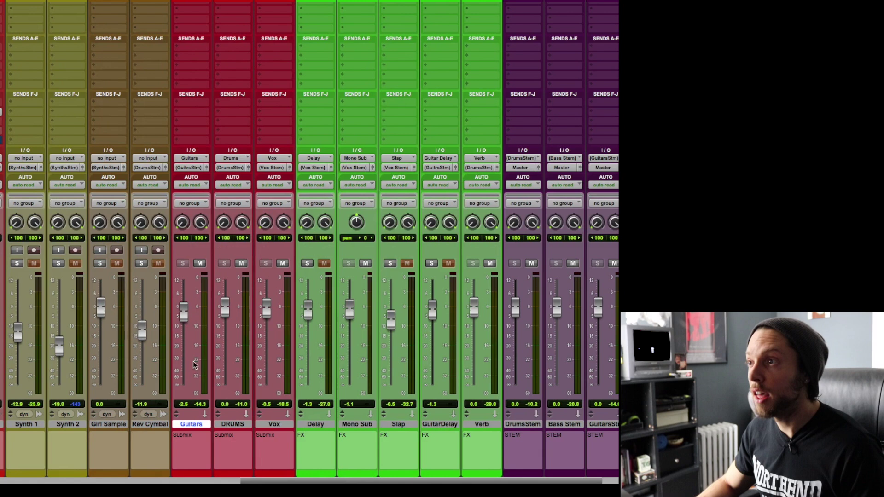
scroll(179, 378, right, 5)
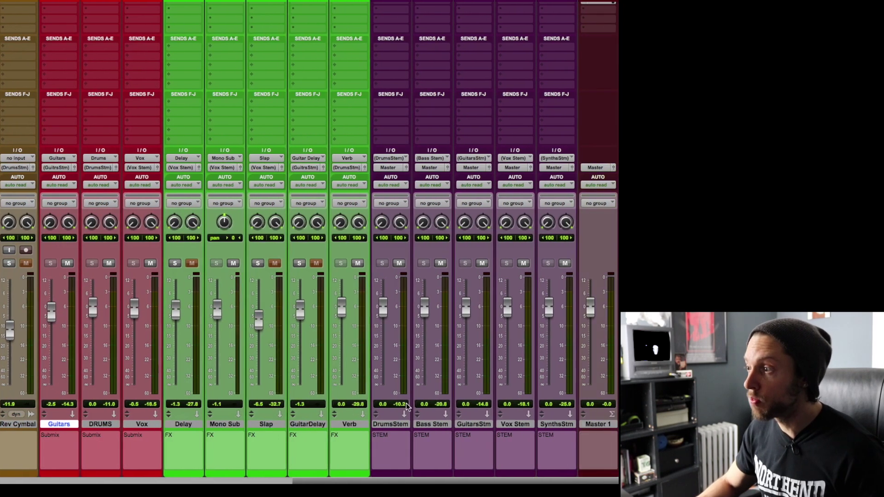
click(471, 427)
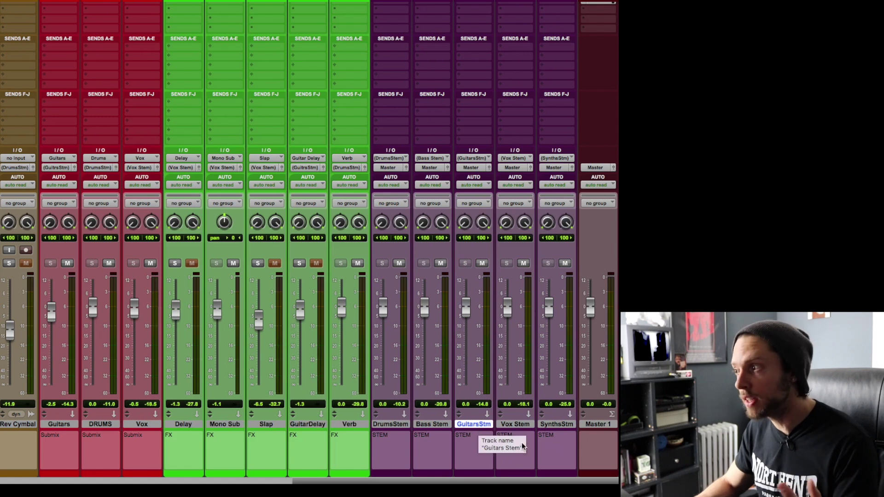
click(616, 426)
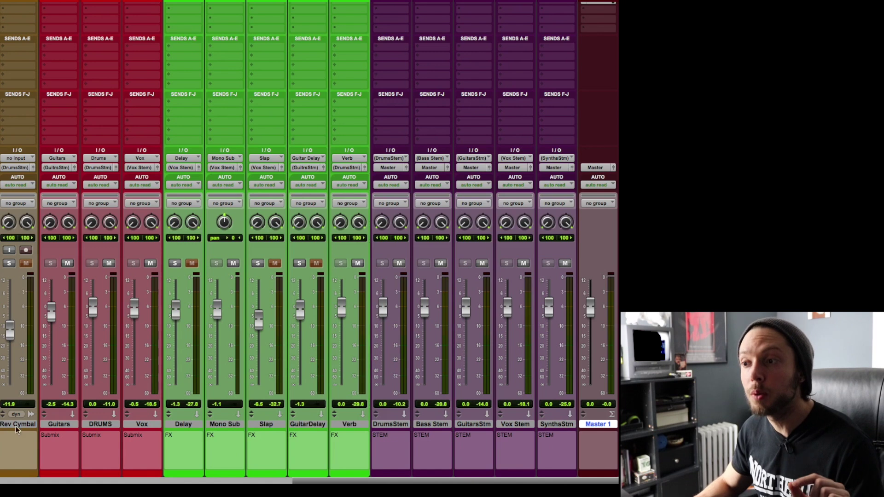
click(46, 425)
scroll(11, 197, up, 3)
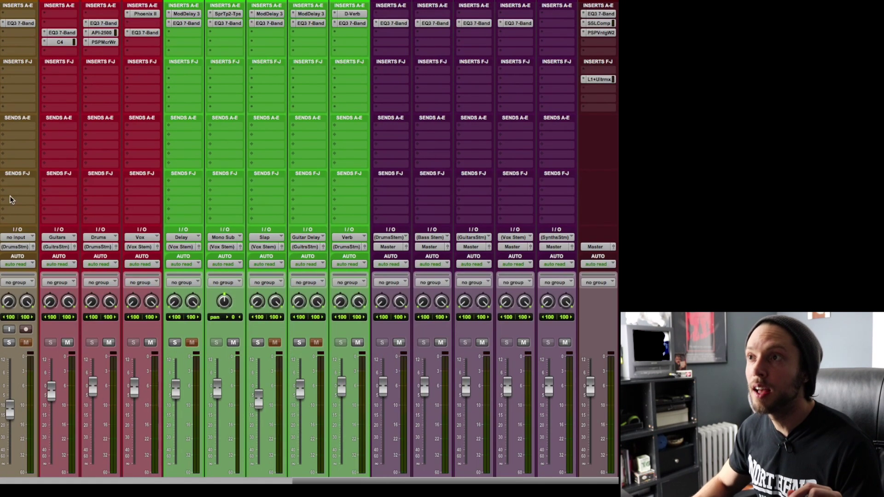
click(61, 33)
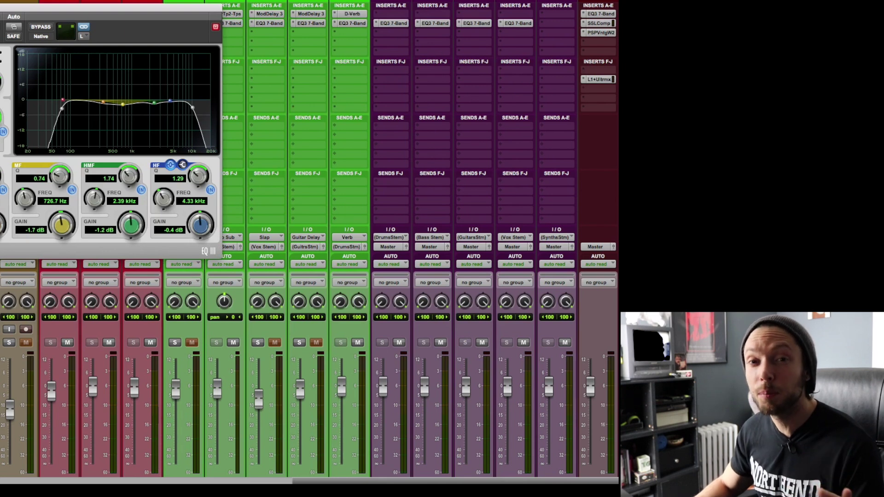
key(super+w)
scroll(59, 420, down, 3)
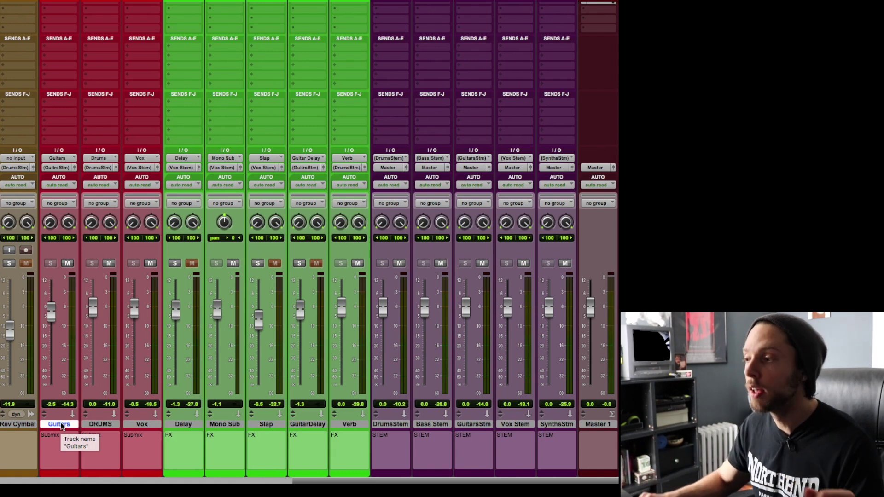
scroll(470, 385, up, 5)
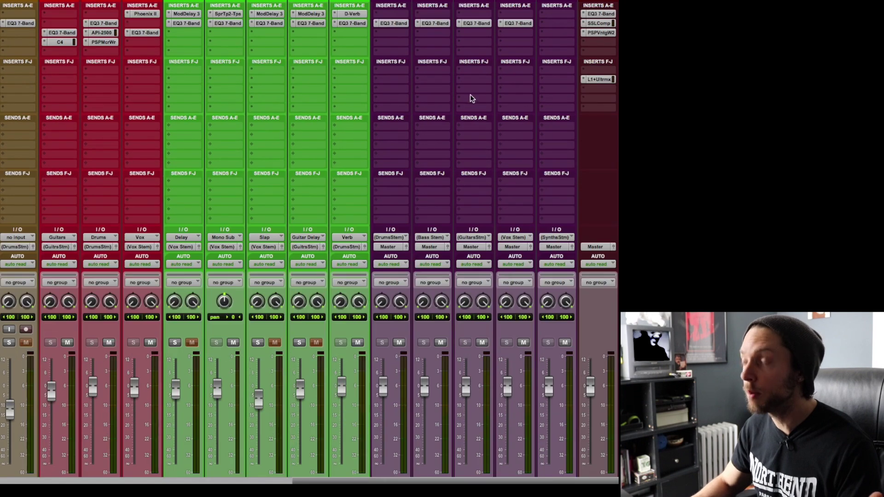
click(472, 23)
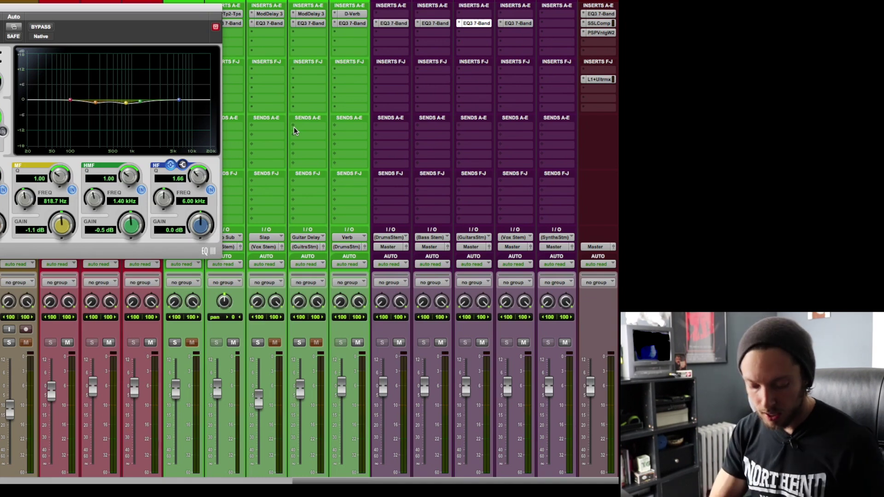
key(super+w)
scroll(372, 208, down, 3)
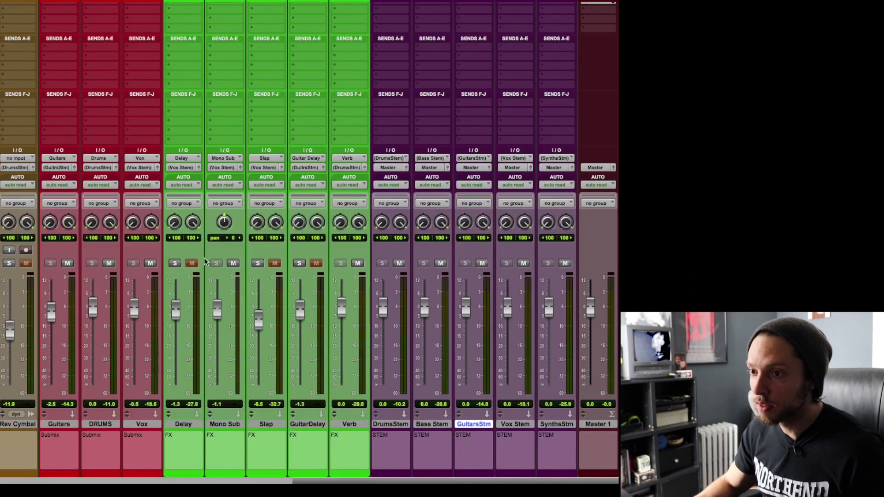
click(374, 421)
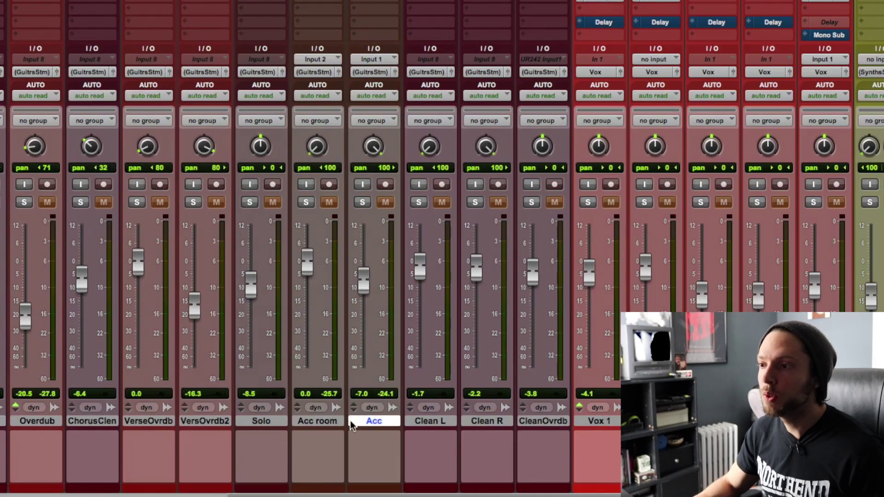
shift+click(321, 421)
shift+click(489, 421)
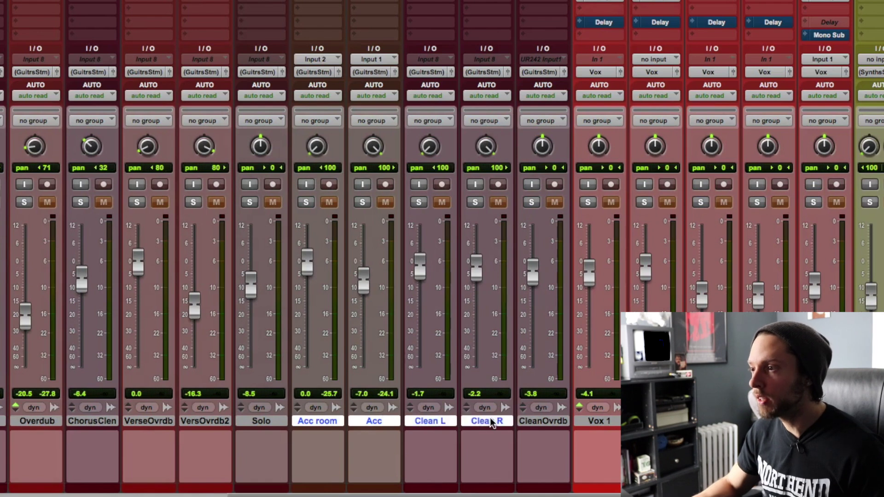
shift+click(153, 421)
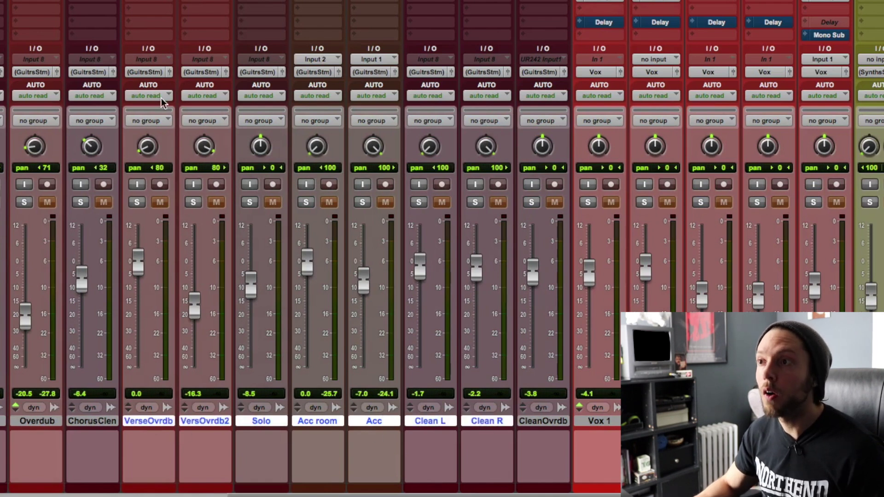
click(145, 72)
mouse_move(156, 97)
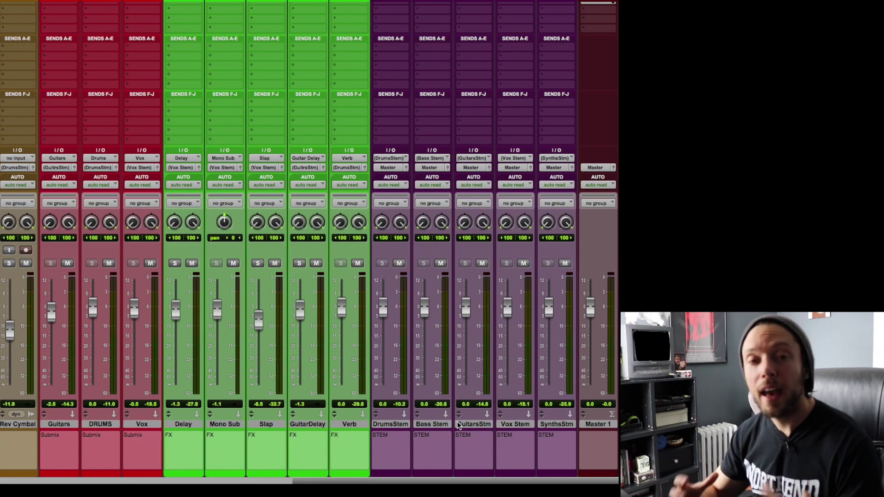
drag(390, 424, 573, 426)
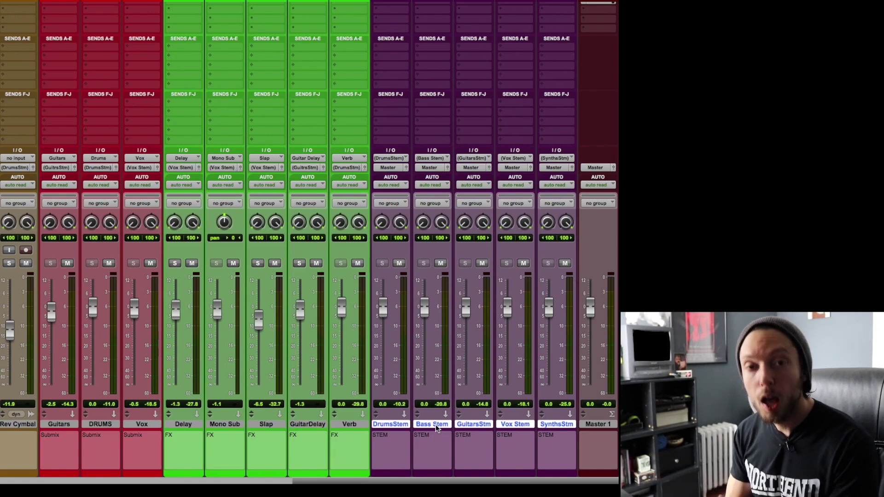
click(612, 424)
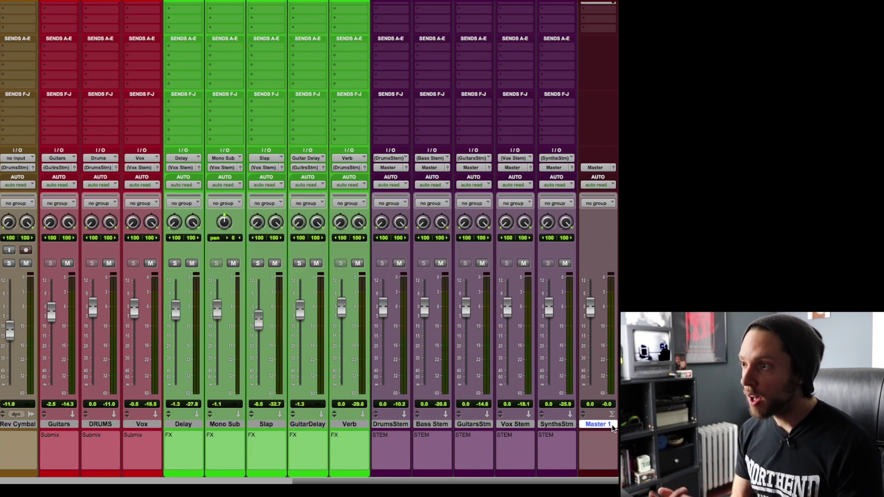
Create a new stereo Aux Input track, Aux 2, with Cmd+Shift+N
key(super+shift+n)
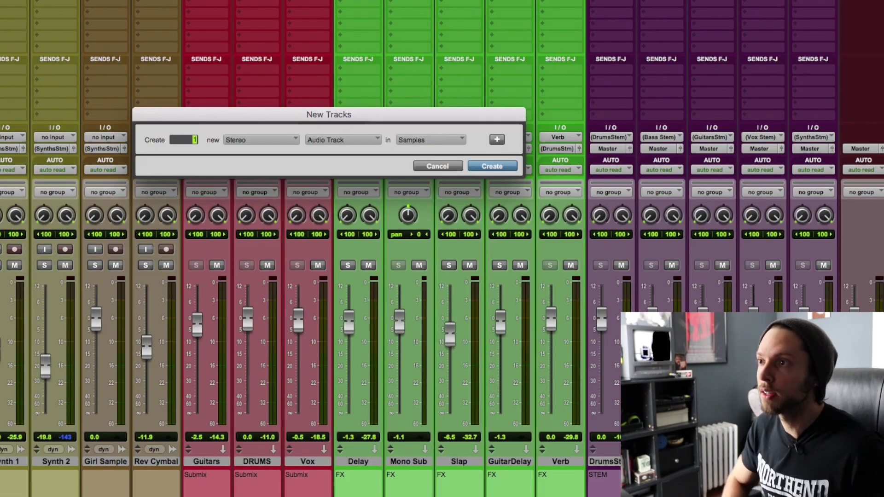
key(super+Down)
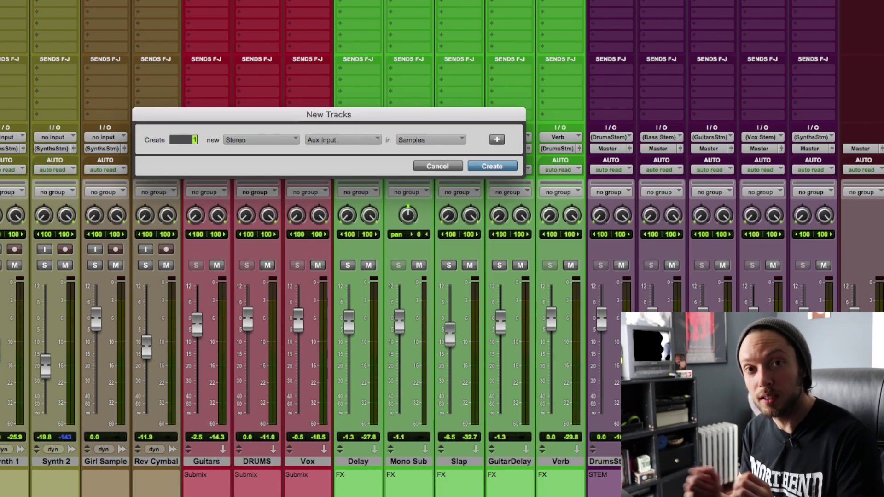
key(Return)
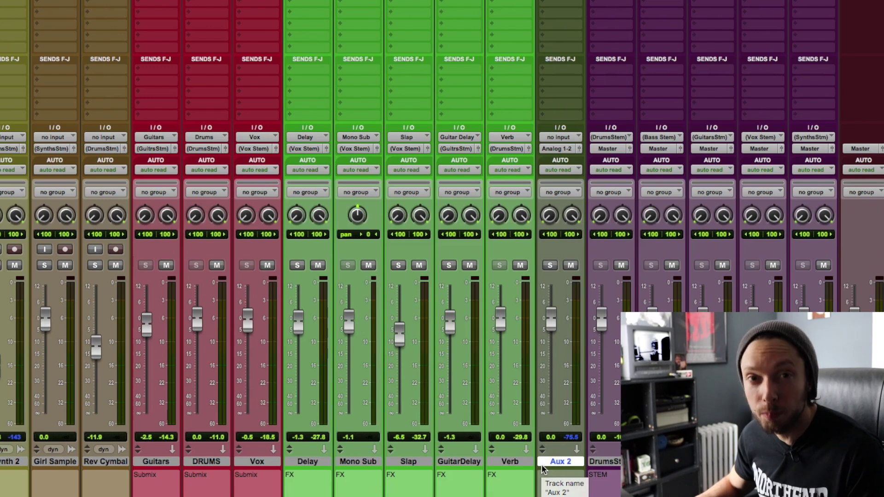
click(567, 140)
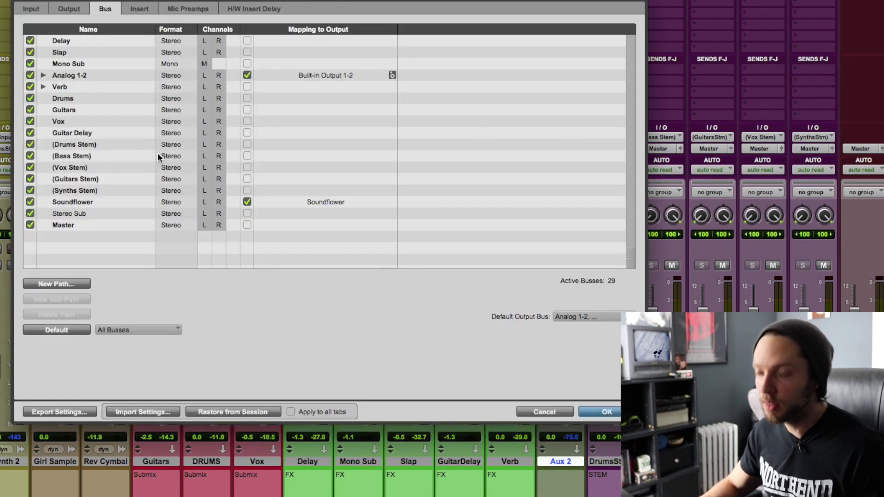
Add a new stereo bus path named 'Keys' in I/O Setup and confirm it
key(super+n)
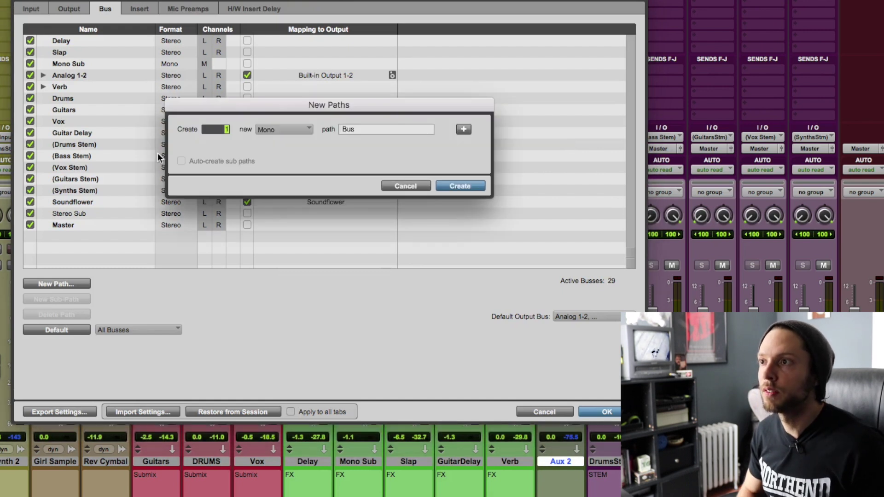
key(Tab)
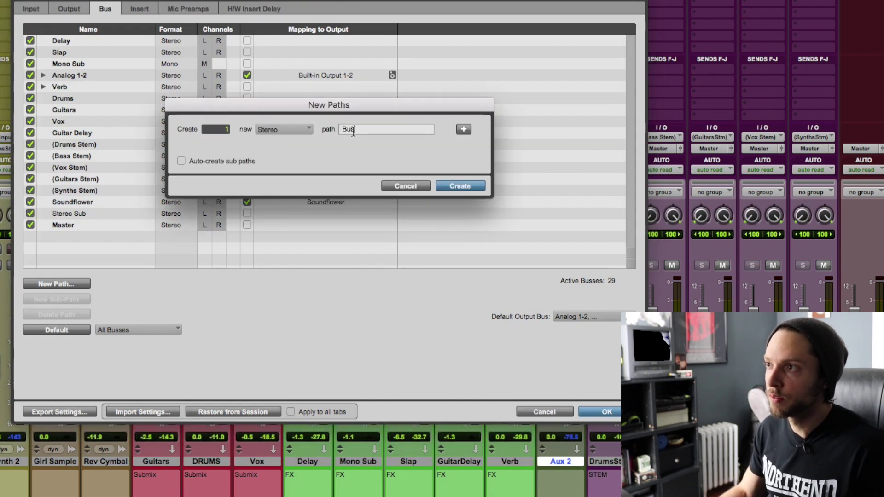
key(BackSpace)
key(BackSpace)
key(BackSpace)
text(Keys)
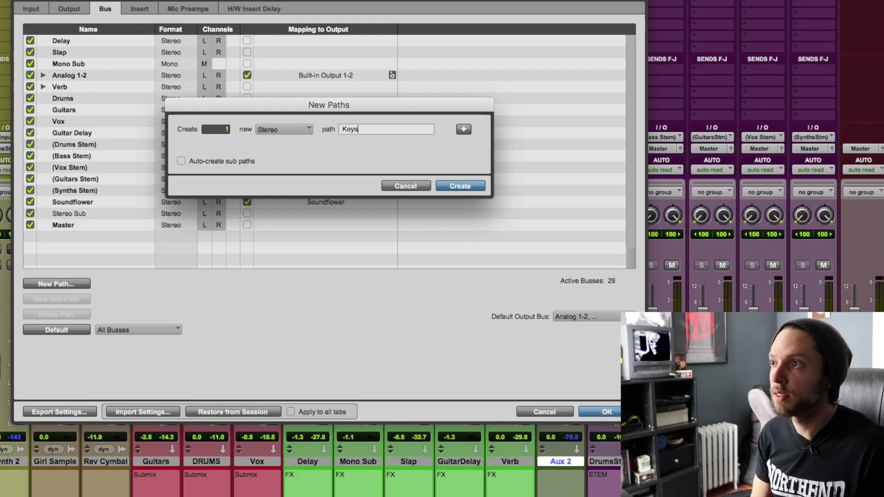
key(Return)
key(Return)
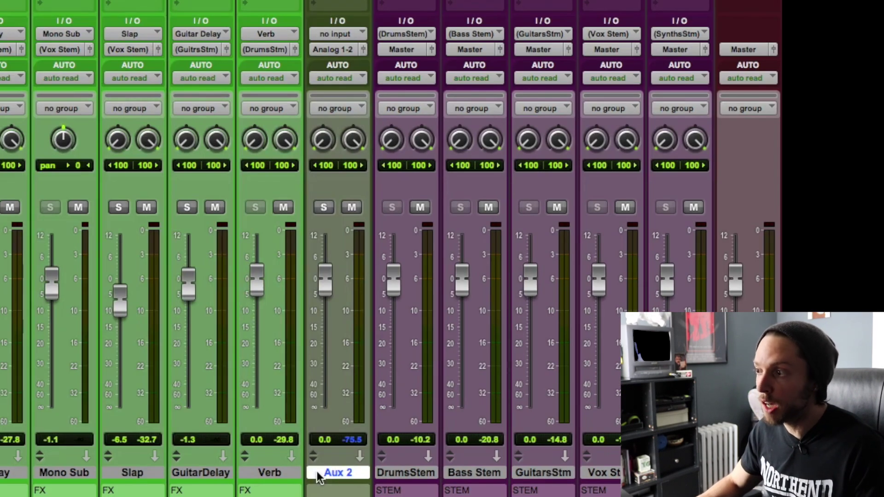
Set Aux 2's input to the Keys bus
click(350, 33)
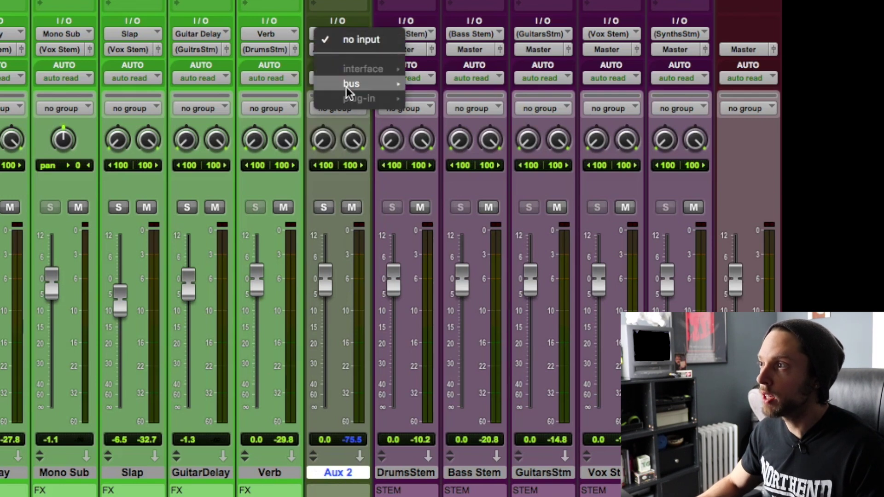
mouse_move(346, 87)
click(442, 295)
Route Aux 2's output into the Synths Stem bus instead of Master
click(336, 51)
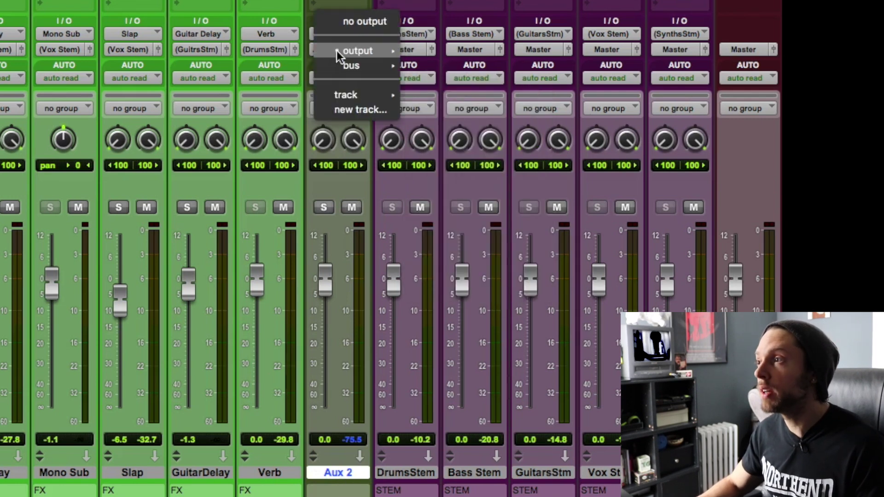
mouse_move(341, 62)
click(458, 305)
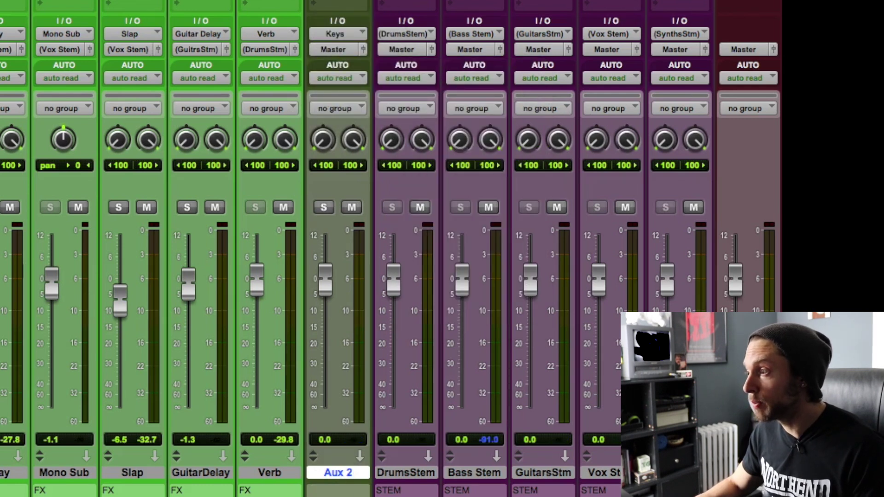
click(325, 47)
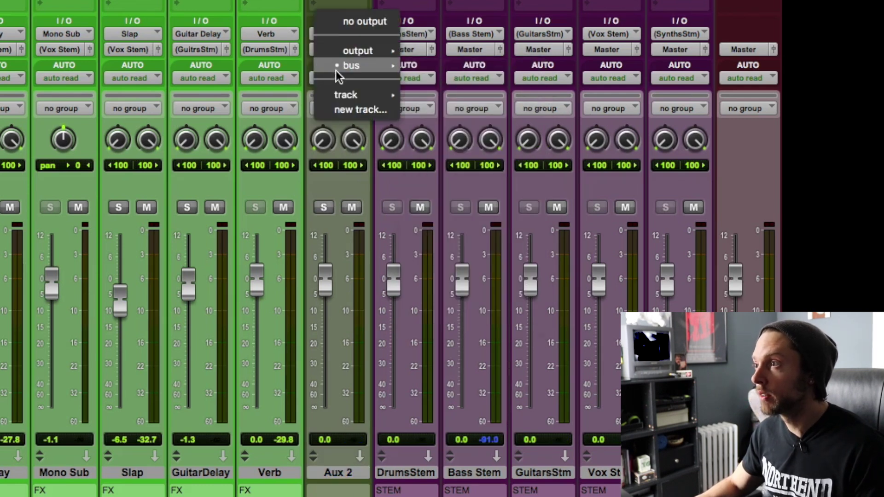
mouse_move(343, 65)
click(448, 271)
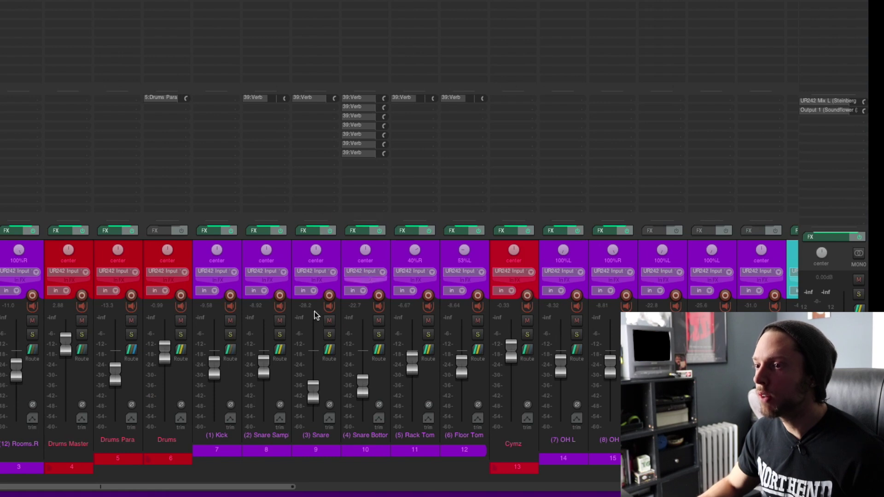
drag(87, 486, 583, 473)
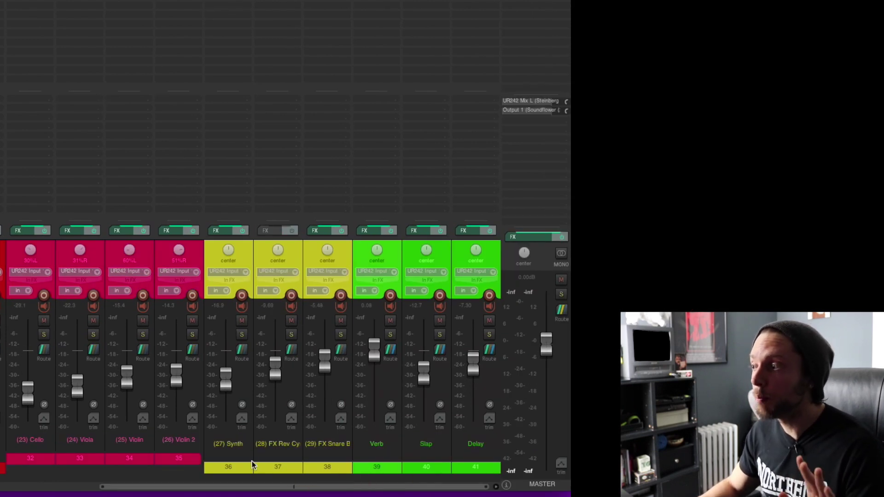
click(552, 425)
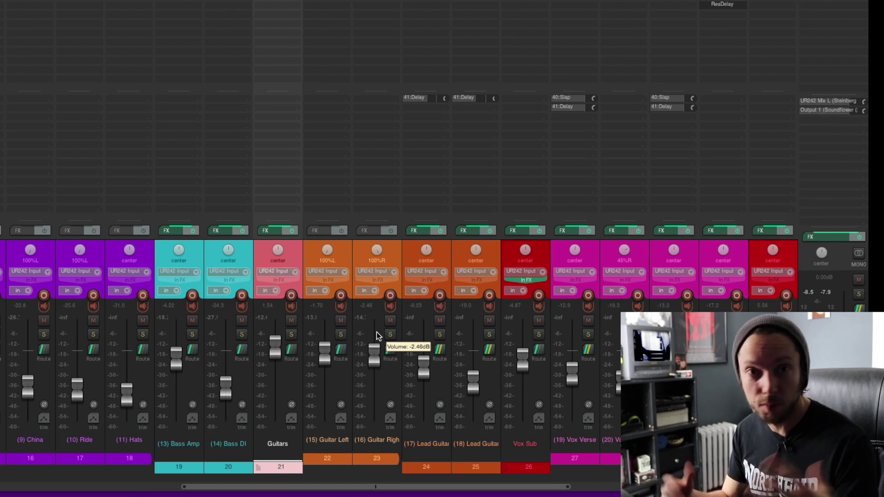
click(335, 439)
shift+click(375, 438)
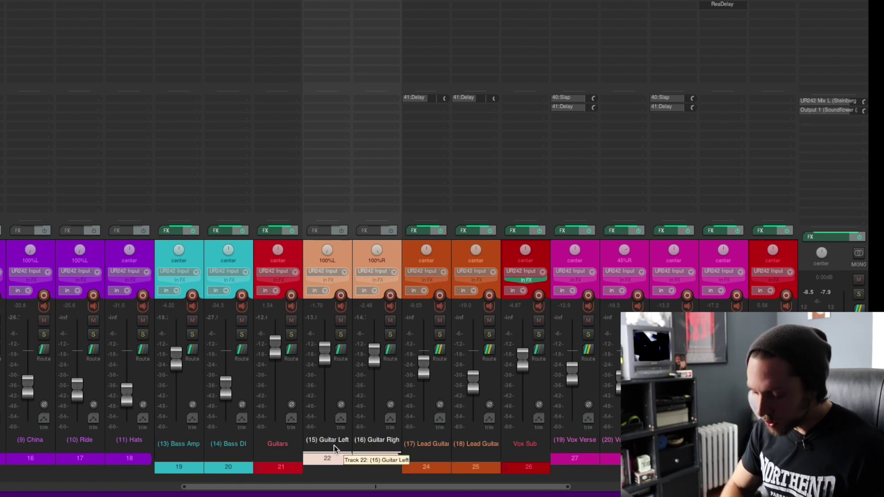
key(super+m)
scroll(333, 445, down, 3)
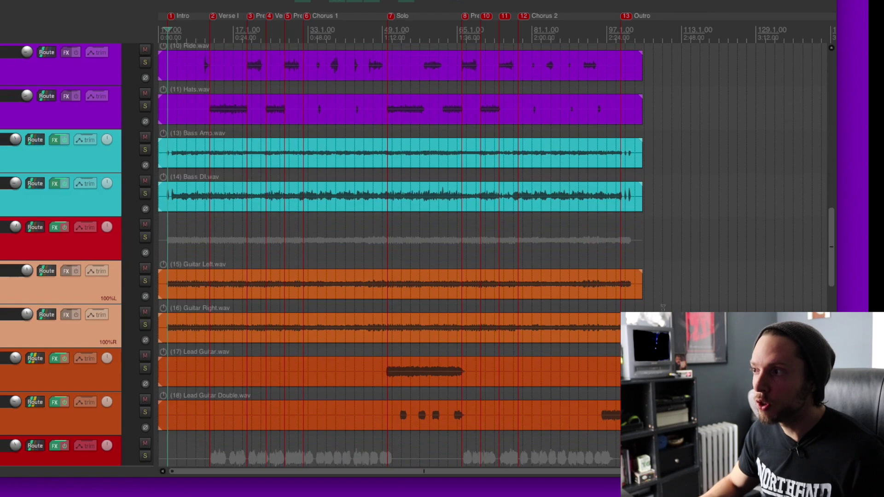
drag(685, 284, 233, 306)
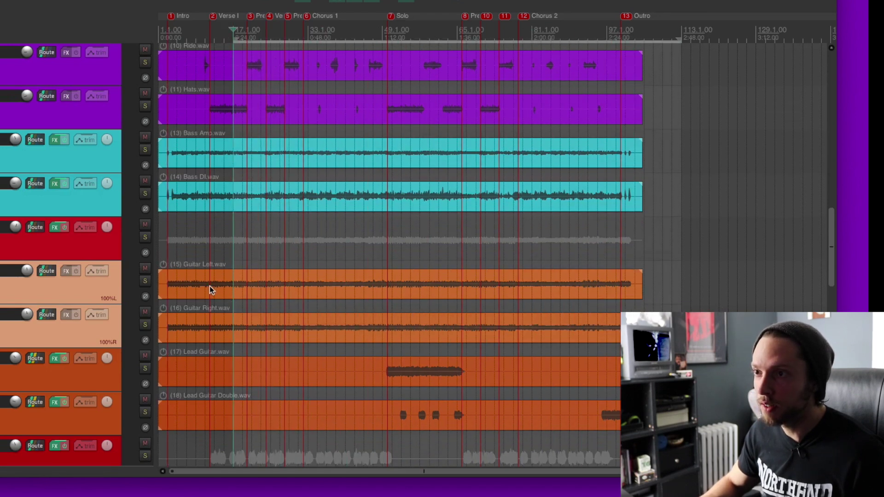
key(super+m)
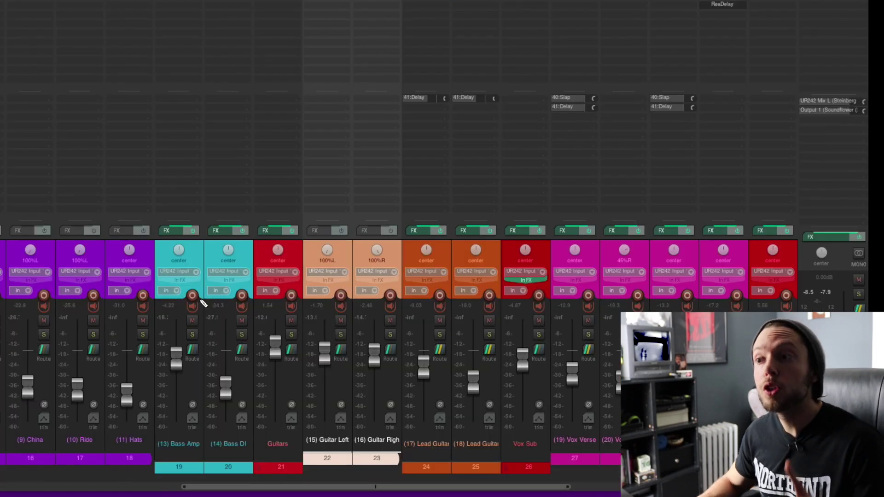
click(282, 447)
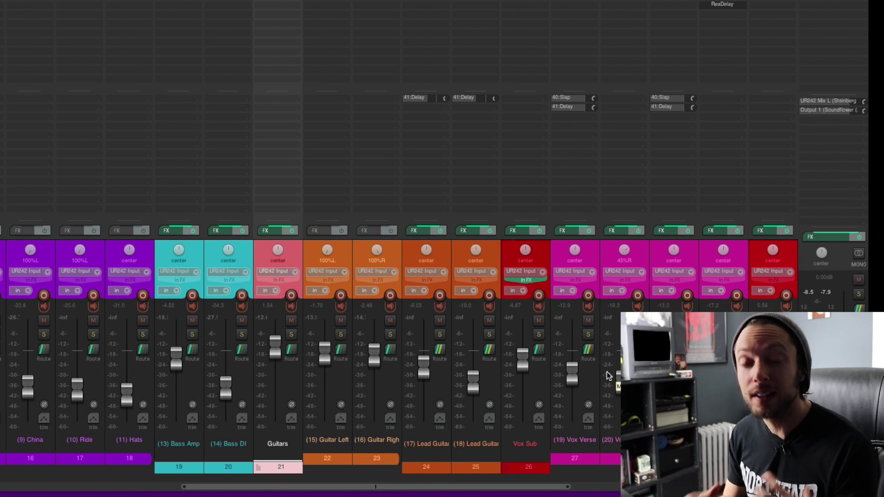
click(432, 446)
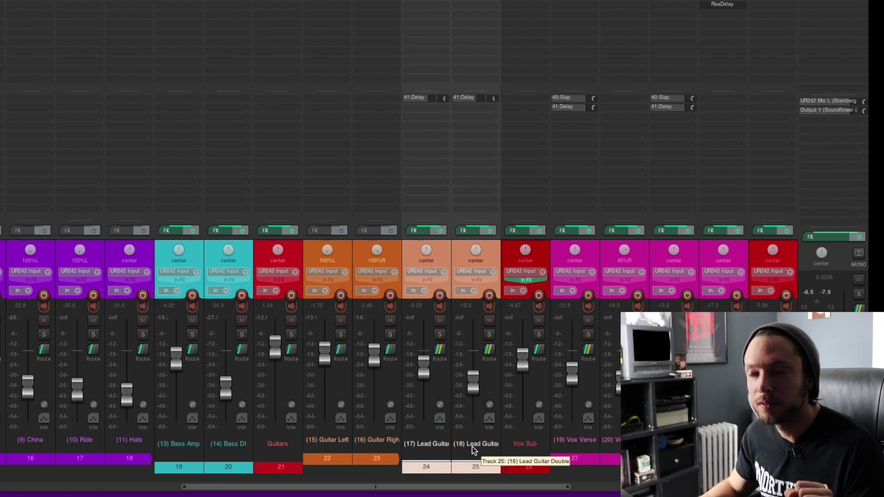
click(391, 441)
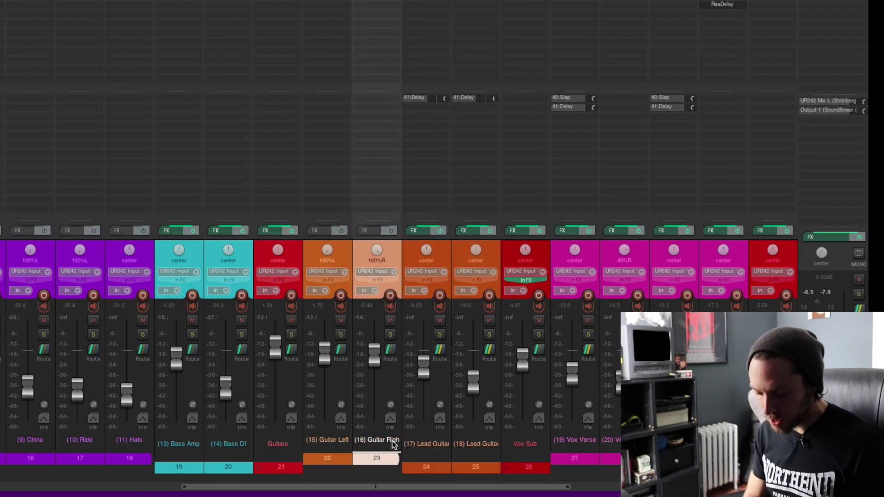
Insert a single new track after the last touched track, changing the count from 2 to 1
key(ctrl+alt+t)
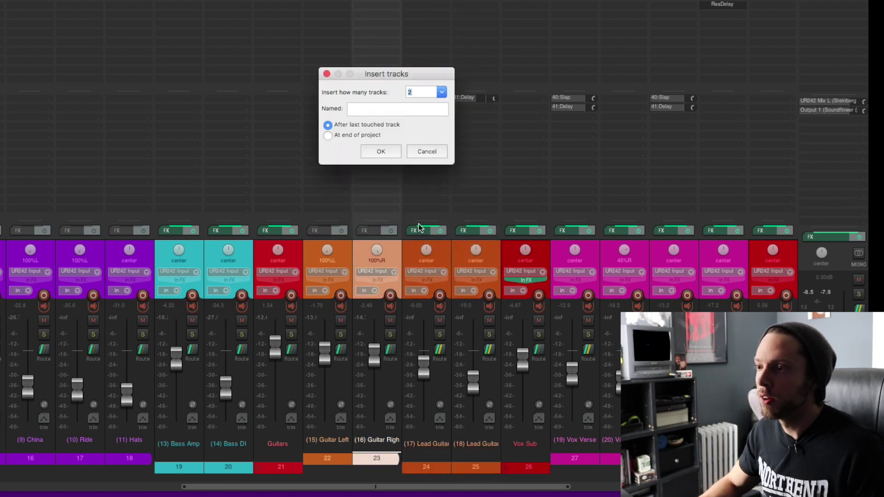
click(419, 94)
key(BackSpace)
text(1)
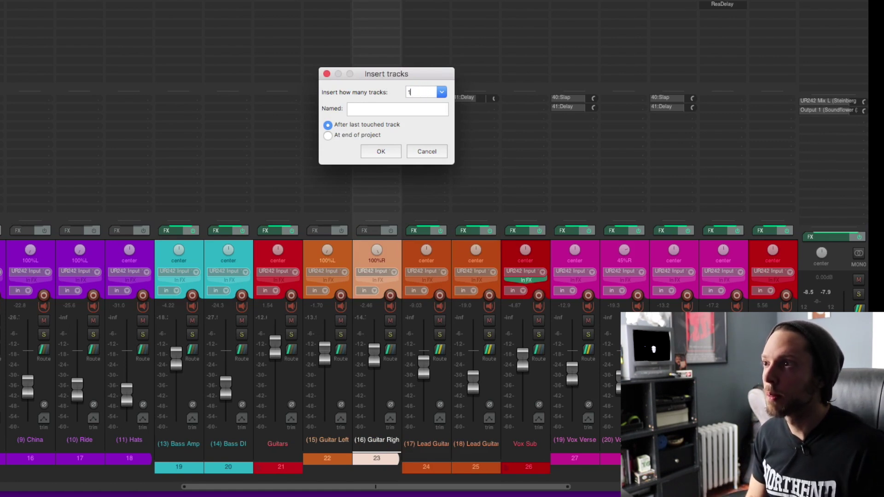
key(Return)
Check that new track 24 sits before the two Lead Guitar tracks, then select it
click(485, 443)
click(441, 443)
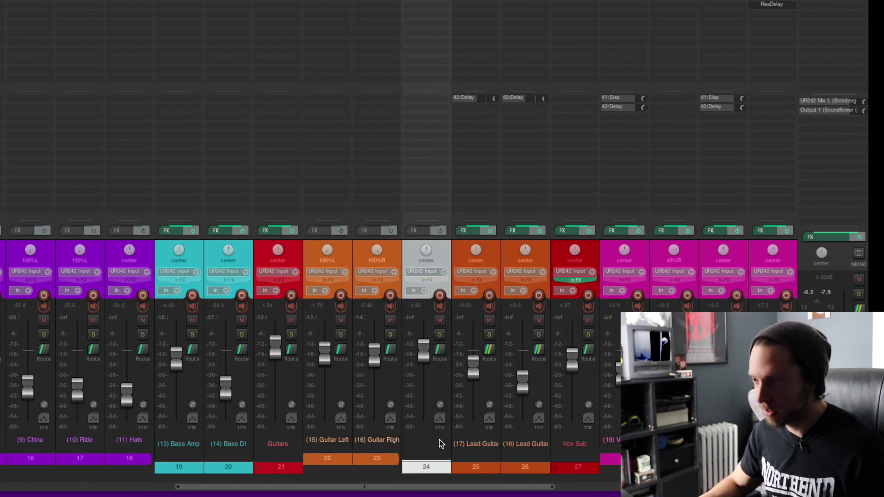
key(ctrl+m)
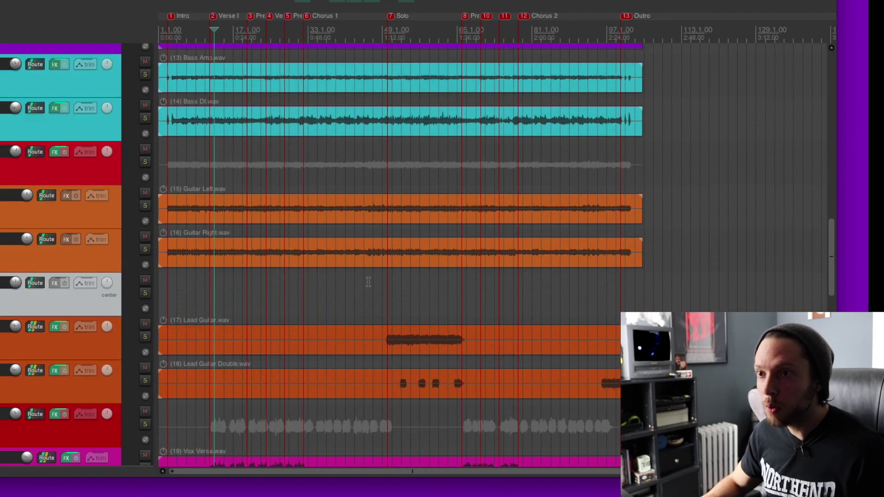
key(ctrl+m)
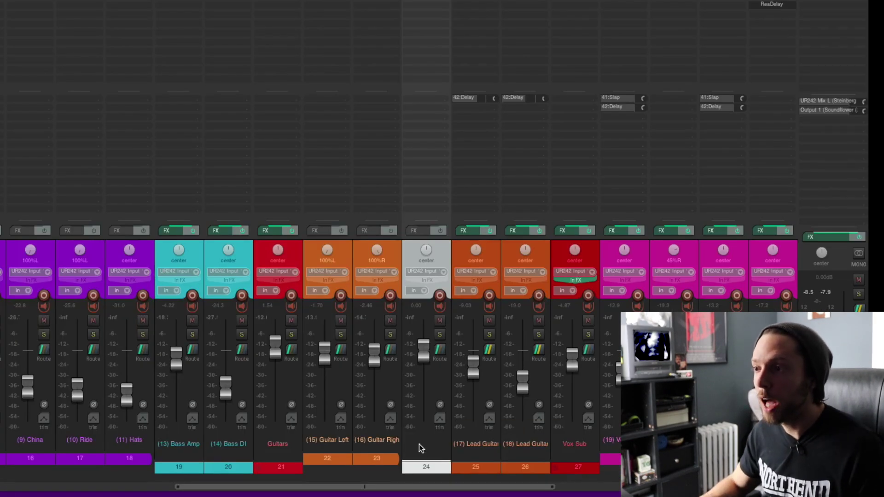
click(489, 454)
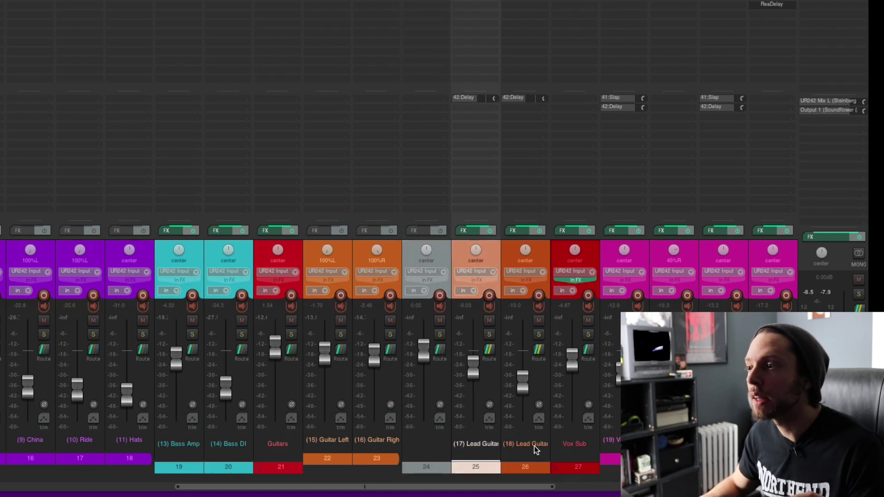
click(534, 446)
click(437, 465)
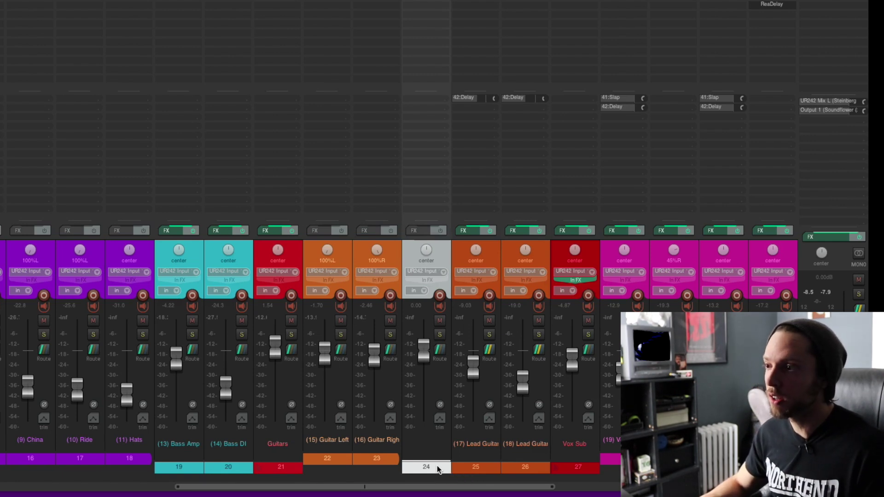
Rename track 24 to 'Leads Submix', then reselect it after clicking both Lead Guitar tracks
double_click(423, 453)
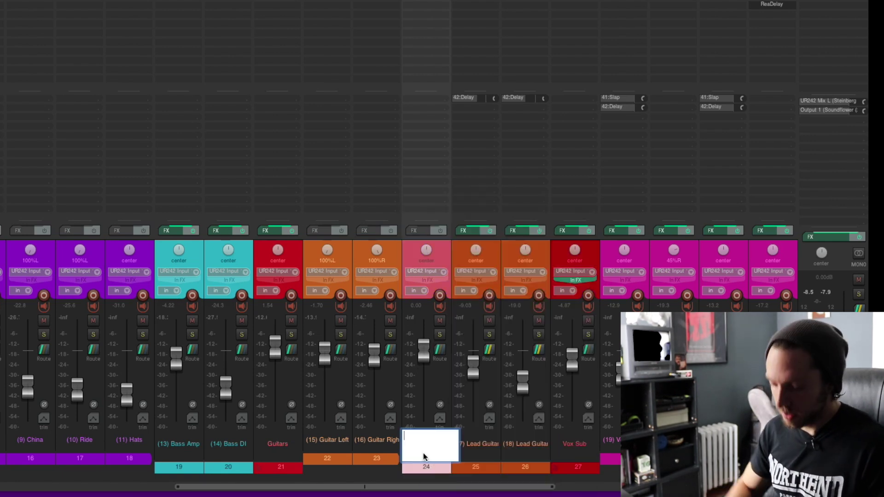
text(Leads Submix)
key(Return)
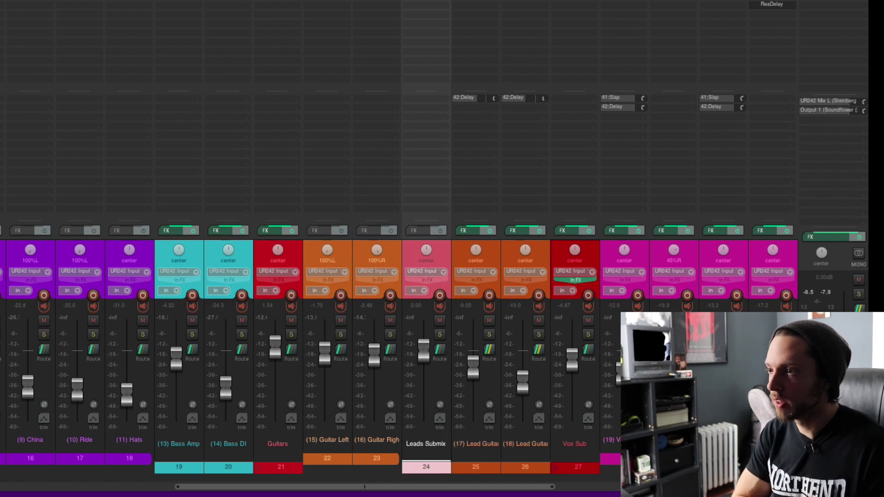
click(476, 449)
shift+click(524, 444)
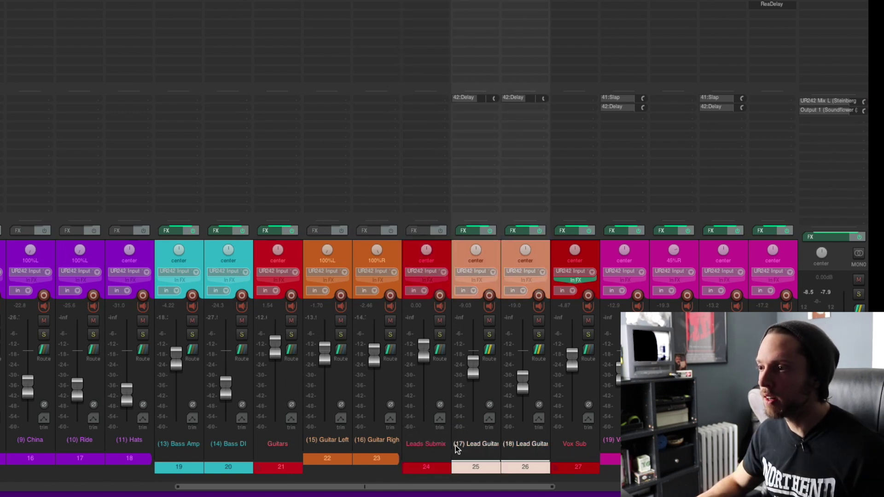
click(437, 445)
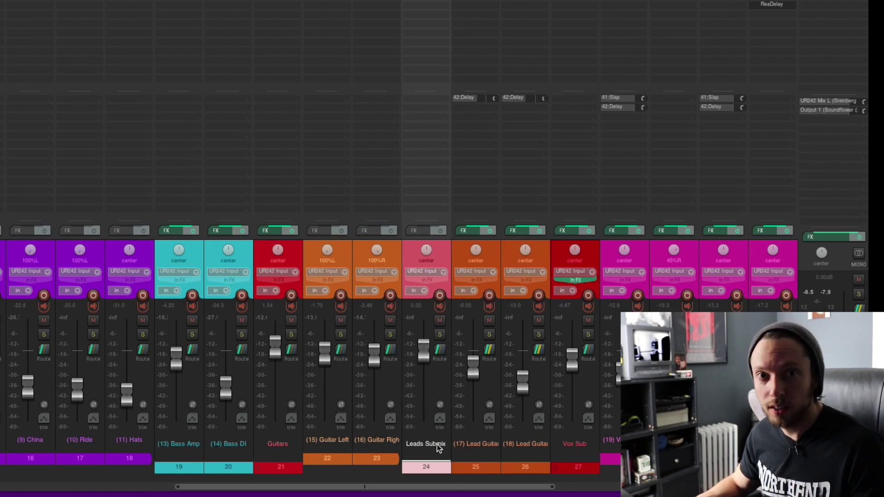
Play the solo section while watching the mixer meters, stop, and return to the arrange view
key(ctrl+m)
scroll(431, 161, up, 2)
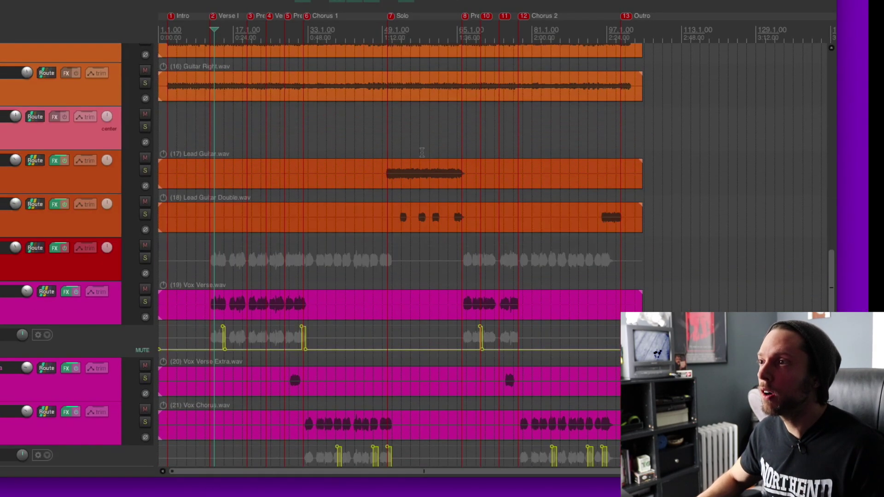
scroll(412, 138, up, 3)
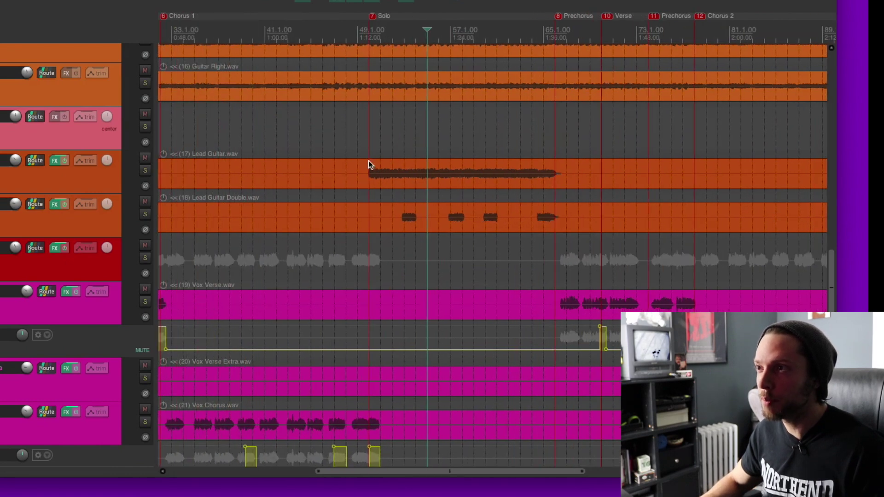
key(ctrl+m)
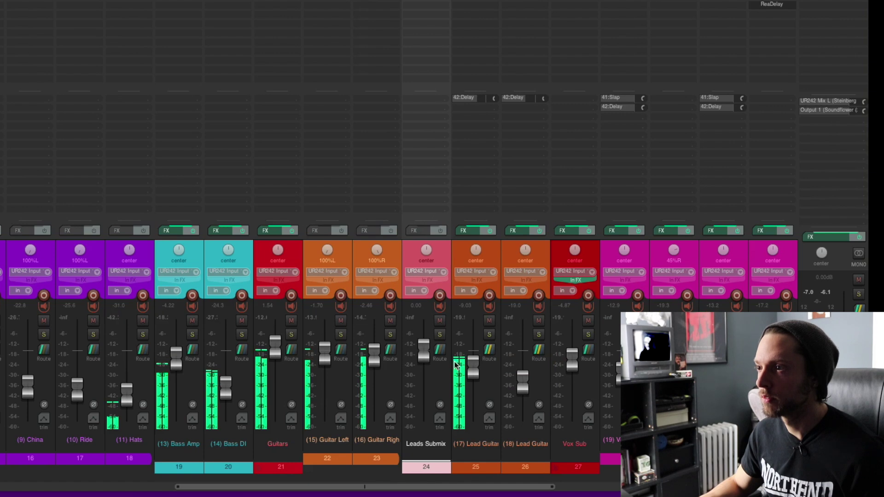
drag(458, 487, 490, 486)
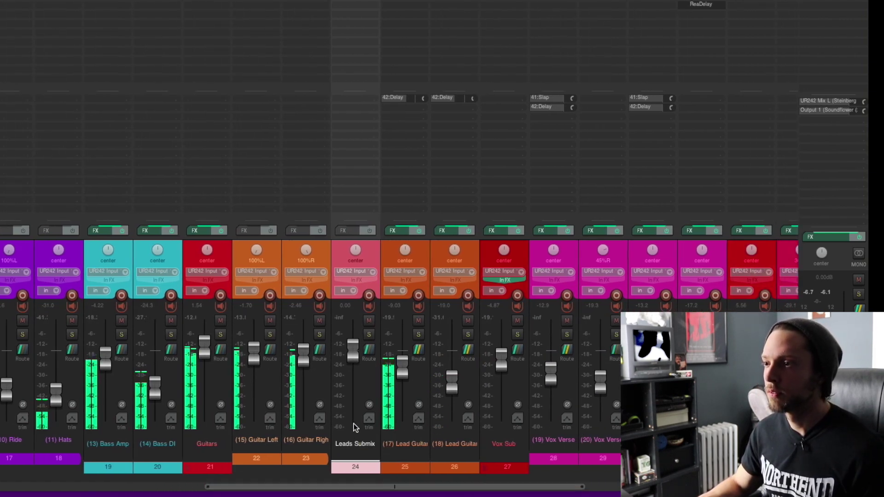
key(space)
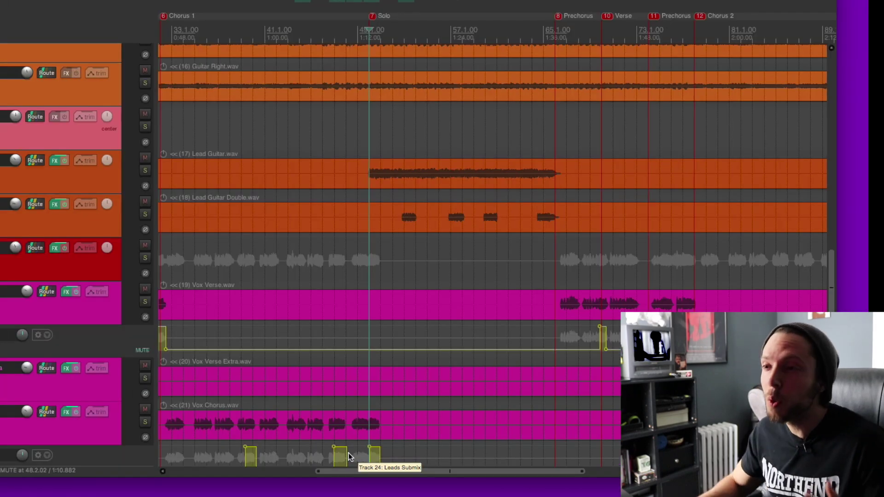
scroll(374, 213, down, 10)
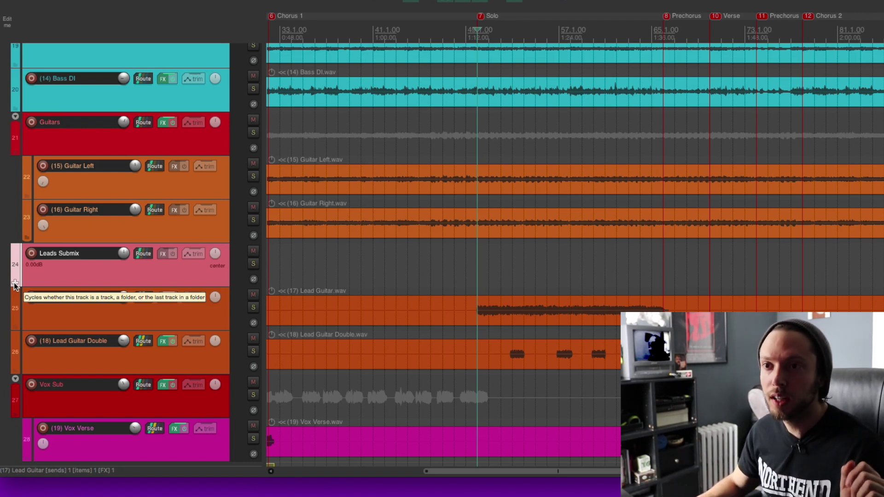
Make Leads Submix a folder parent with Lead Guitar and Lead Guitar Double nested under it
click(14, 283)
scroll(41, 143, down, 3)
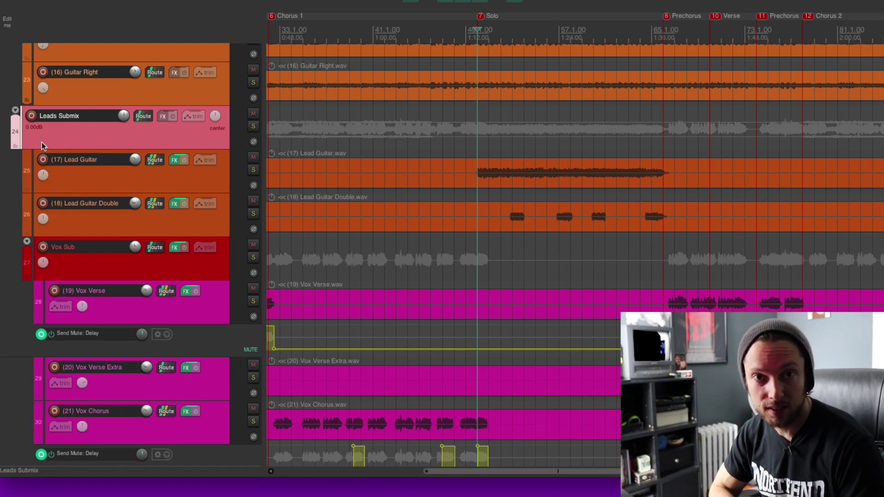
click(49, 168)
scroll(67, 233, up, 3)
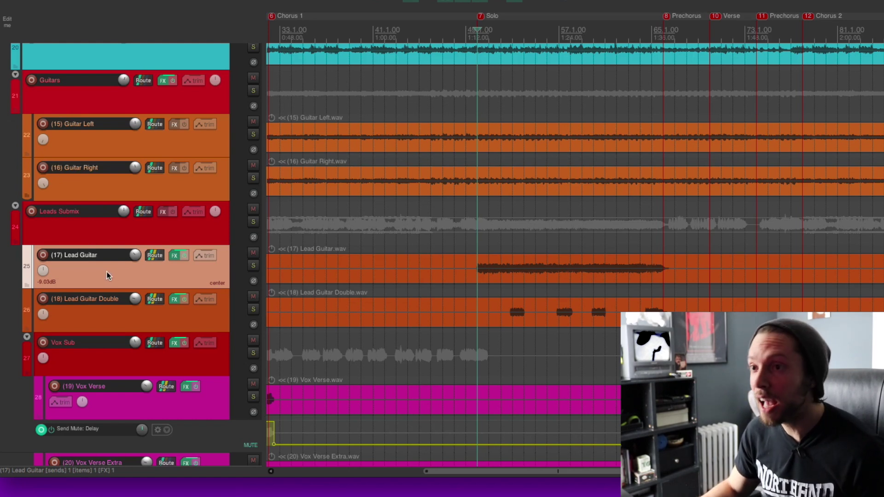
scroll(107, 275, down, 3)
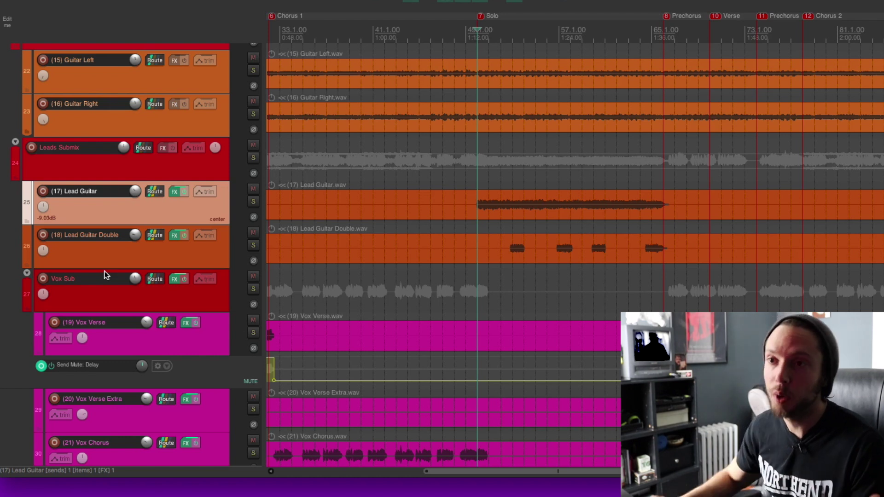
Set Lead Guitar Double as the last track in the Leads Submix folder
click(102, 248)
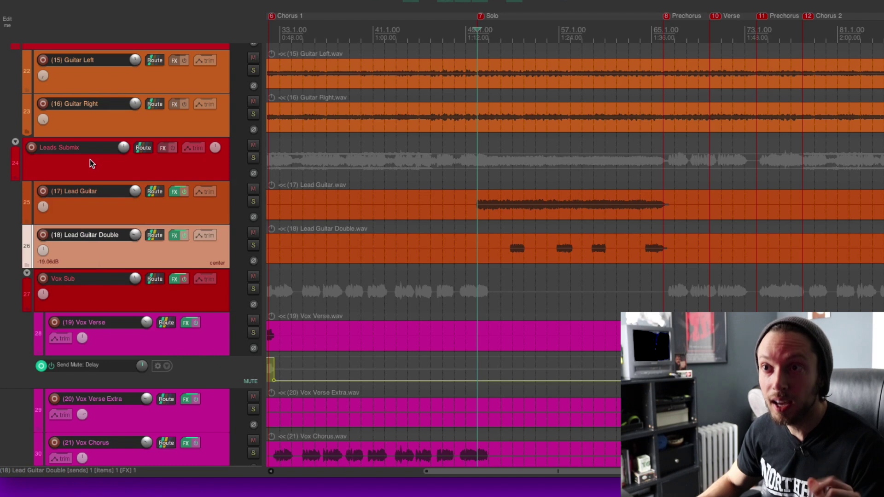
click(102, 206)
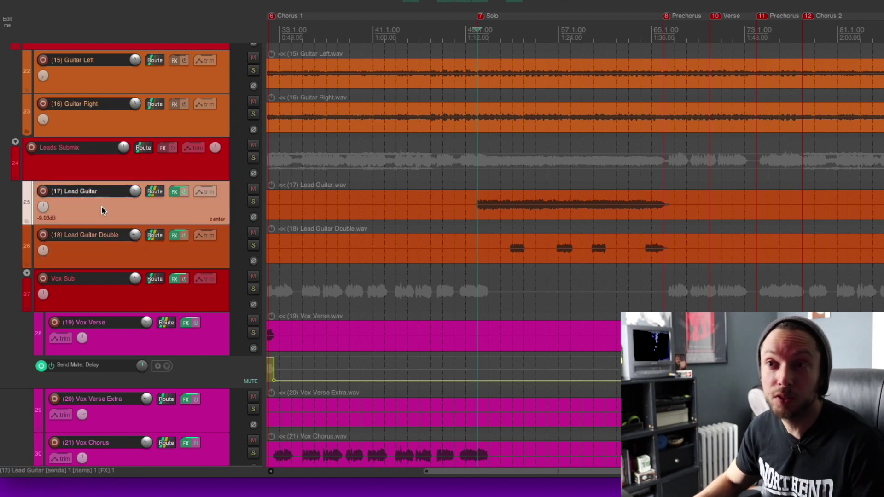
click(97, 254)
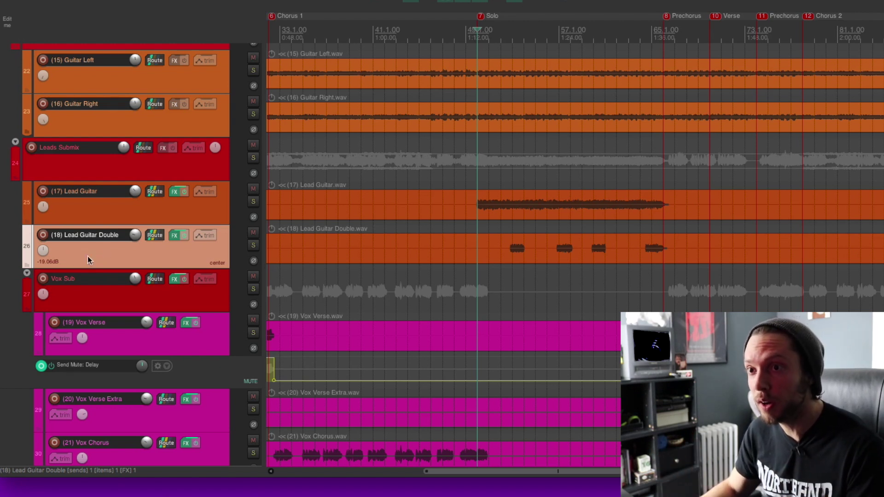
click(26, 264)
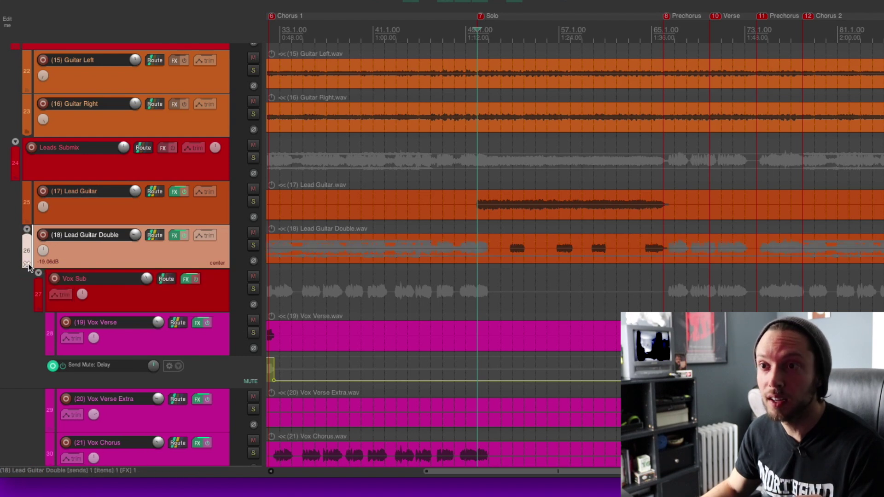
click(27, 265)
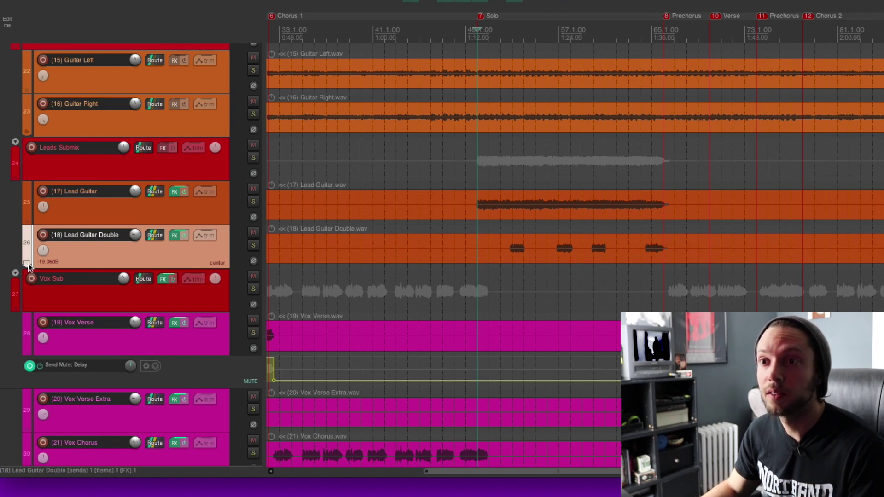
Select Leads Submix and both lead guitar tracks, then view them in the mixer
click(72, 172)
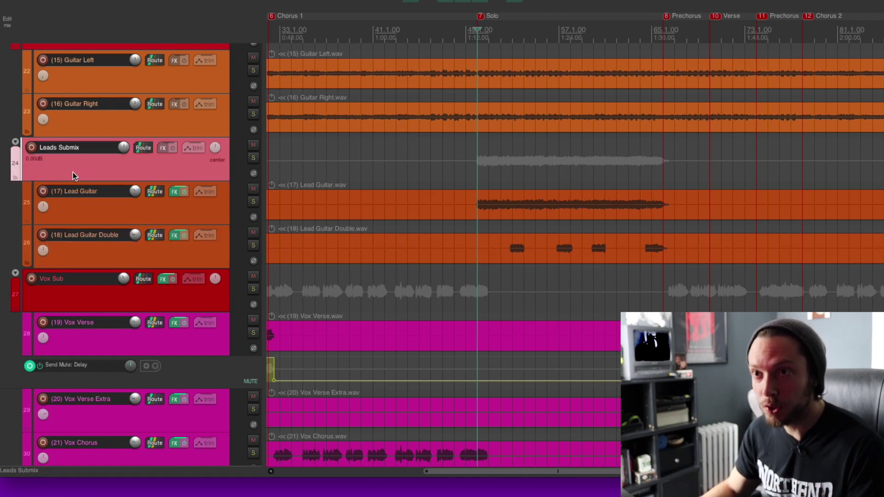
click(65, 215)
shift+click(83, 256)
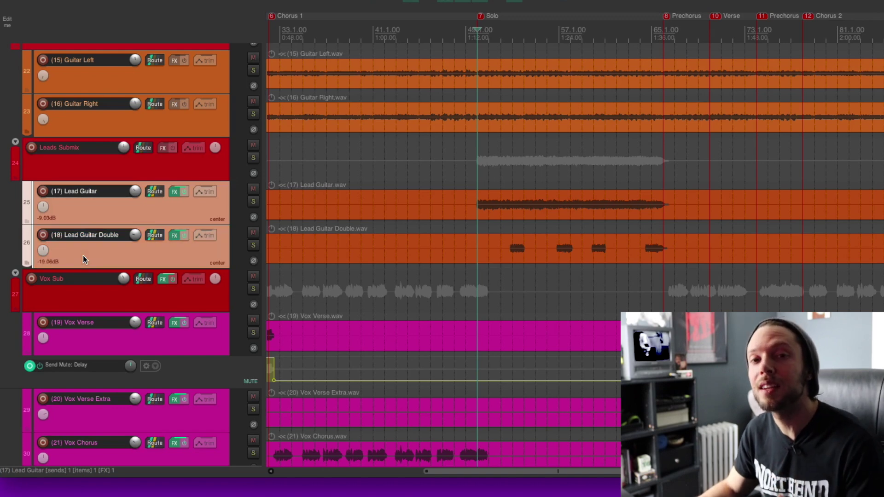
key(ctrl+m)
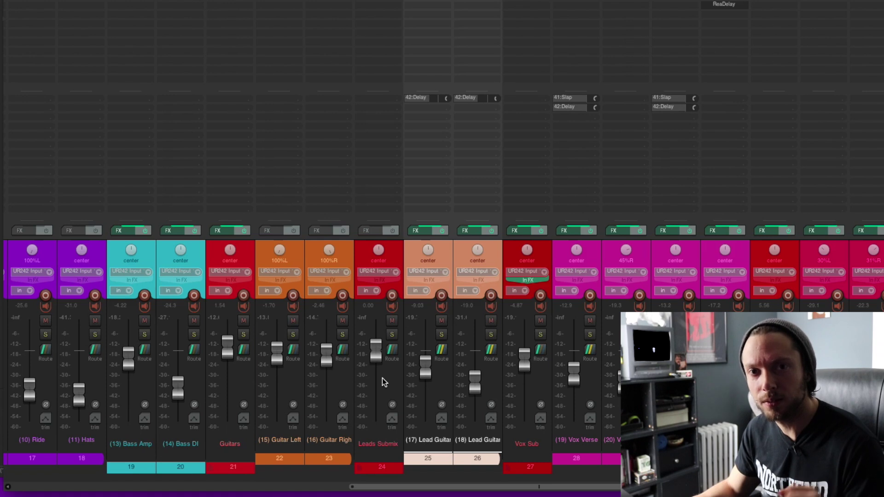
key(space)
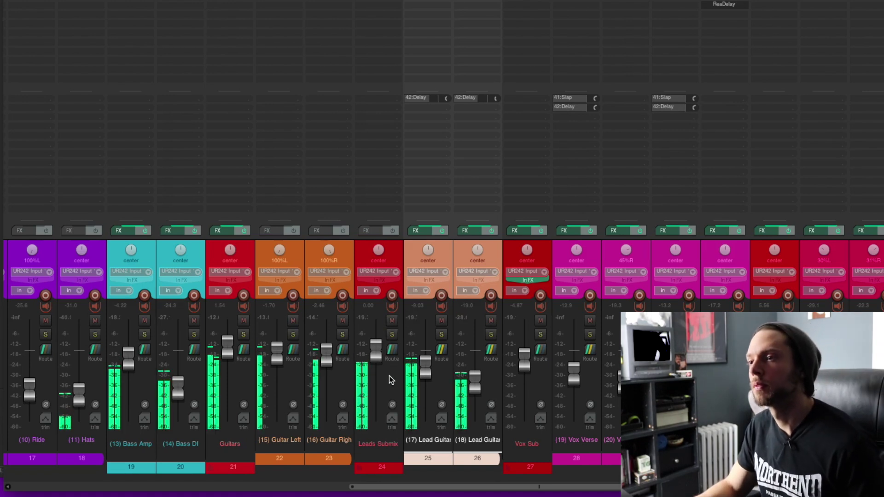
key(space)
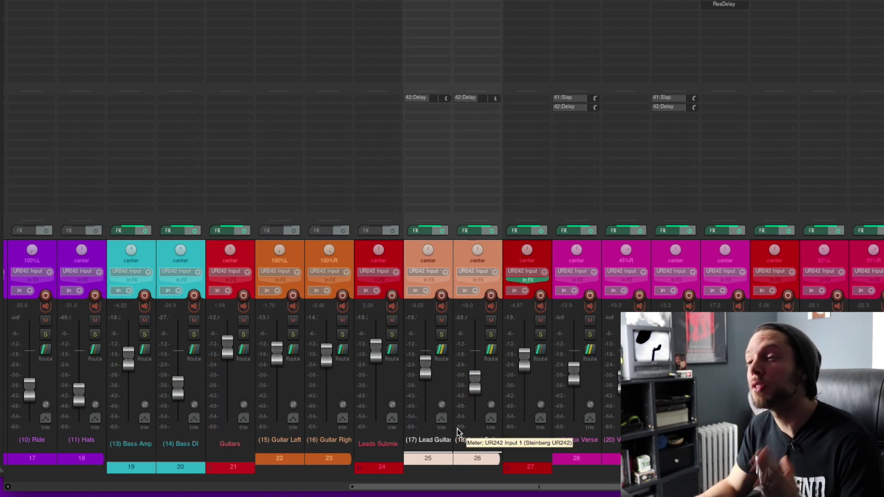